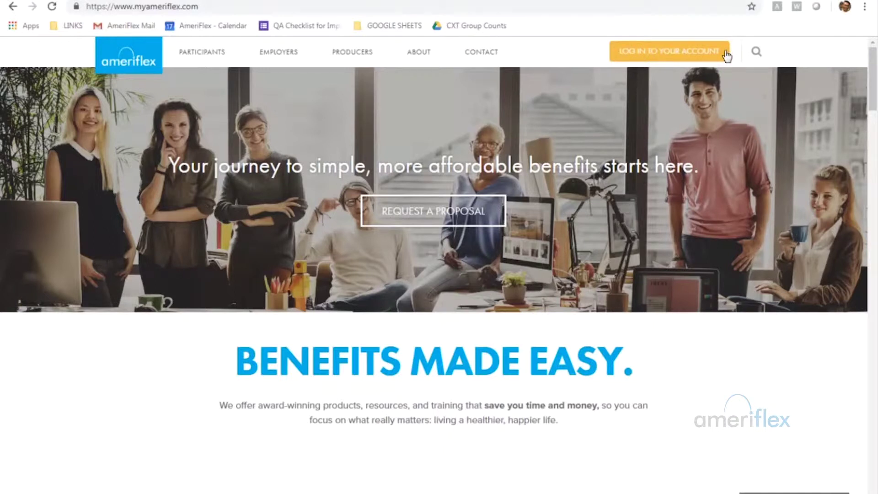
Go to the Employers sign-in page from the Ameriflex 'Log In to Your Account' menu.
mouse_move(473, 53)
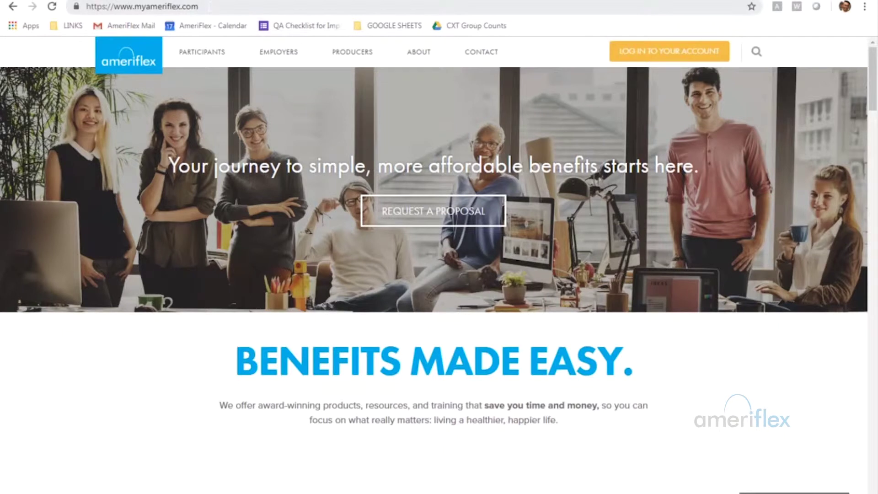
click(721, 58)
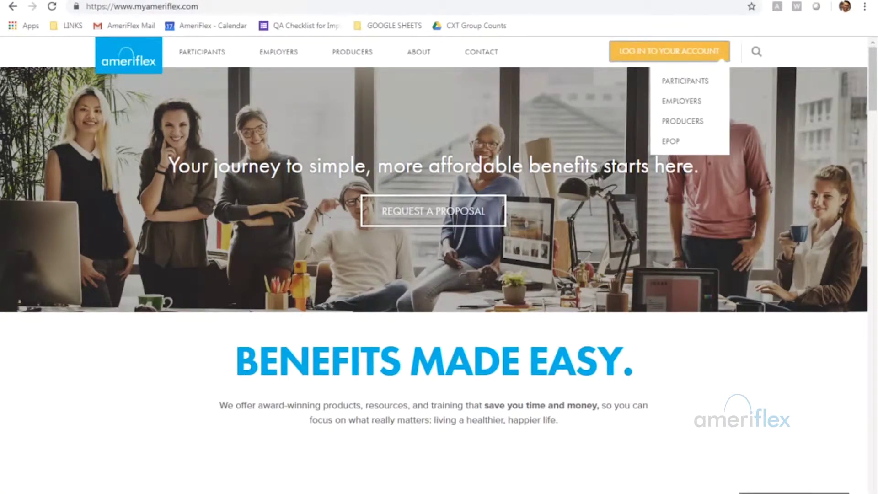
click(710, 110)
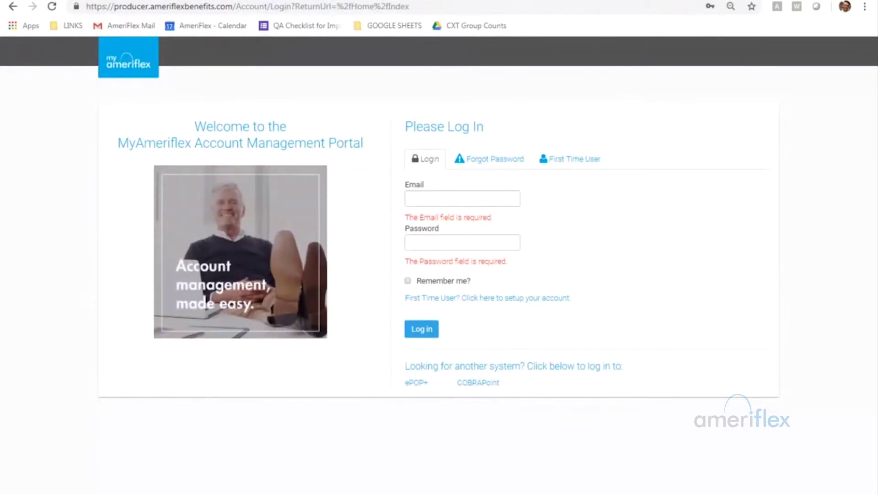
Sign in on the Login tab using the employer's e-mail address and account password.
click(572, 158)
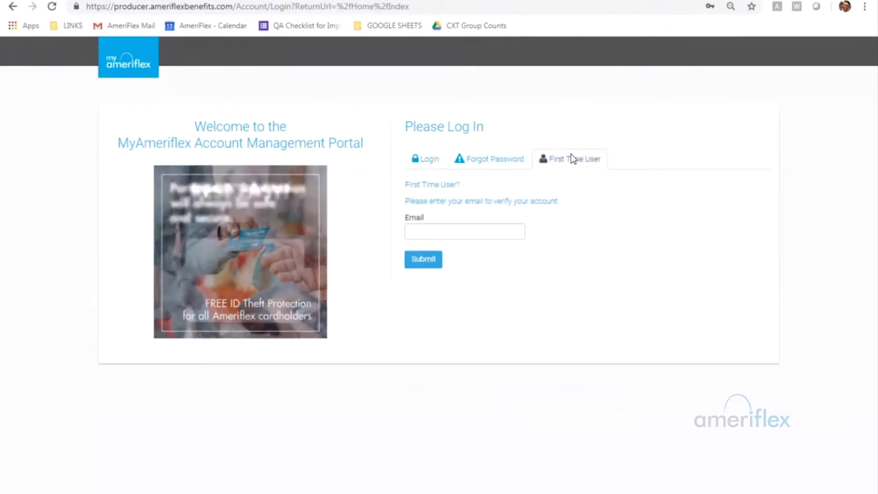
click(429, 160)
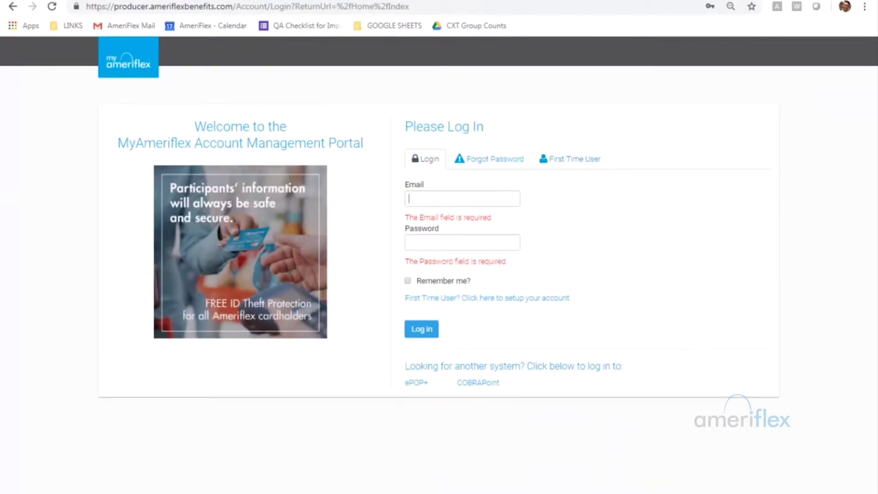
click(462, 198)
key(Tab)
text(•••••••••)
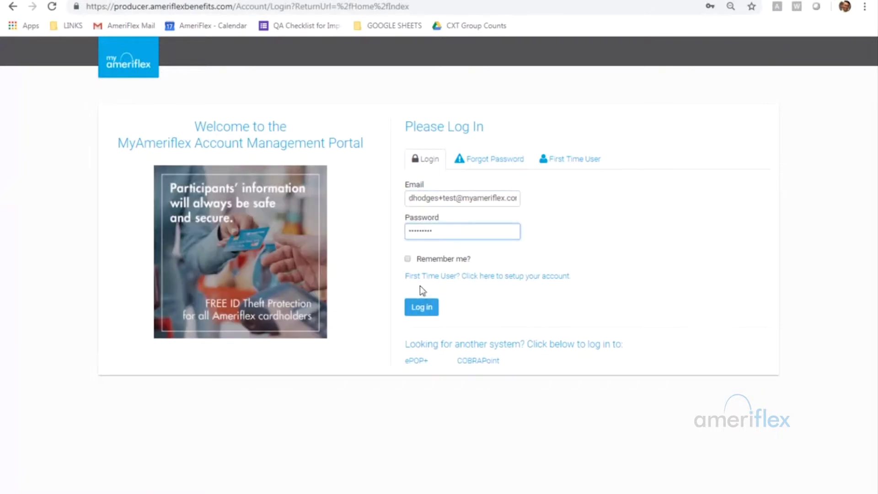
click(423, 306)
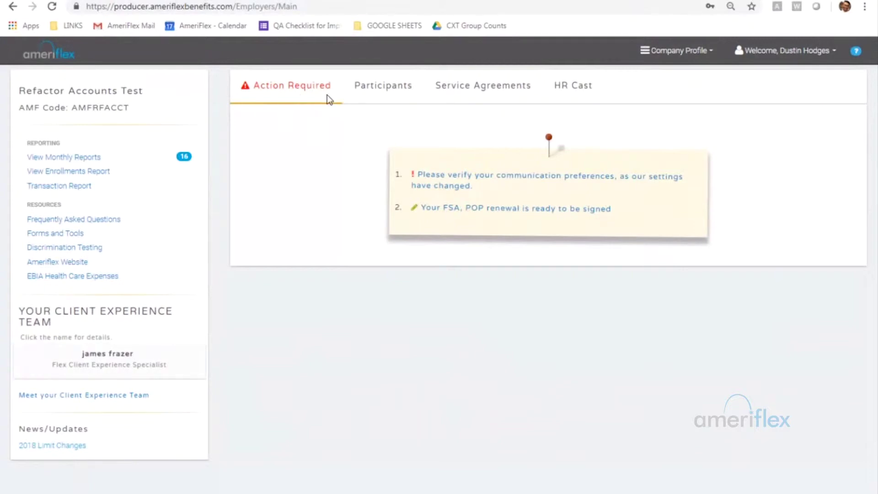
Open the 'Your FSA, POP renewal is ready to be signed' action item.
click(503, 211)
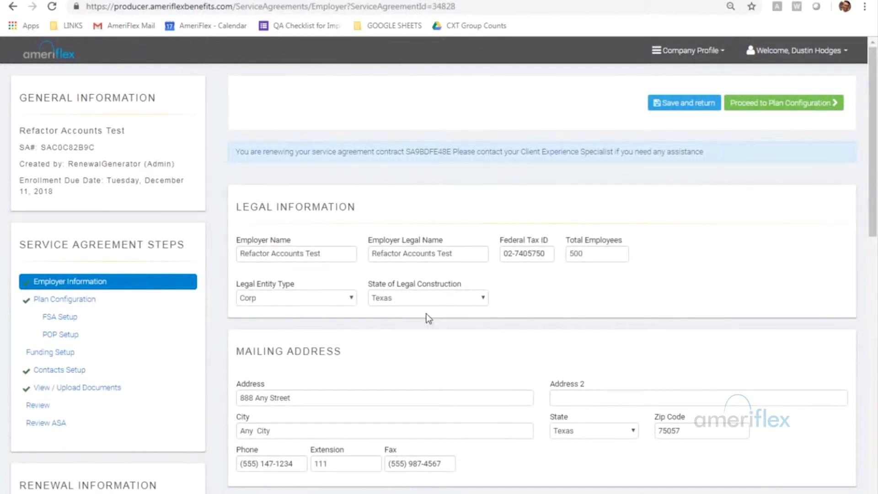
scroll(686, 199, down, 1)
scroll(765, 190, down, 1)
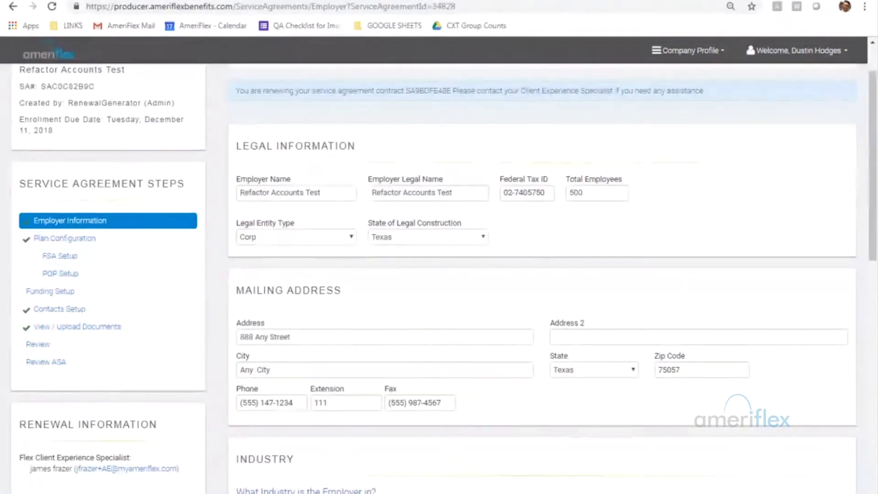
scroll(750, 188, down, 2)
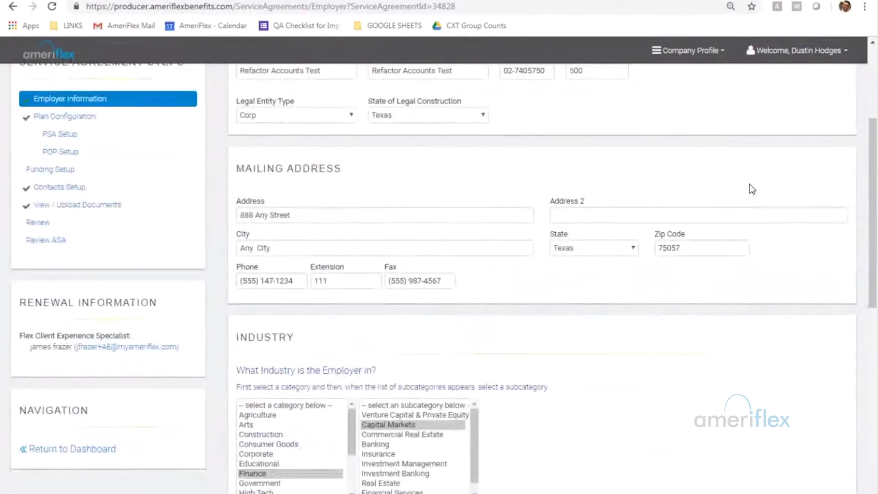
scroll(750, 185, up, 1)
scroll(750, 184, up, 1)
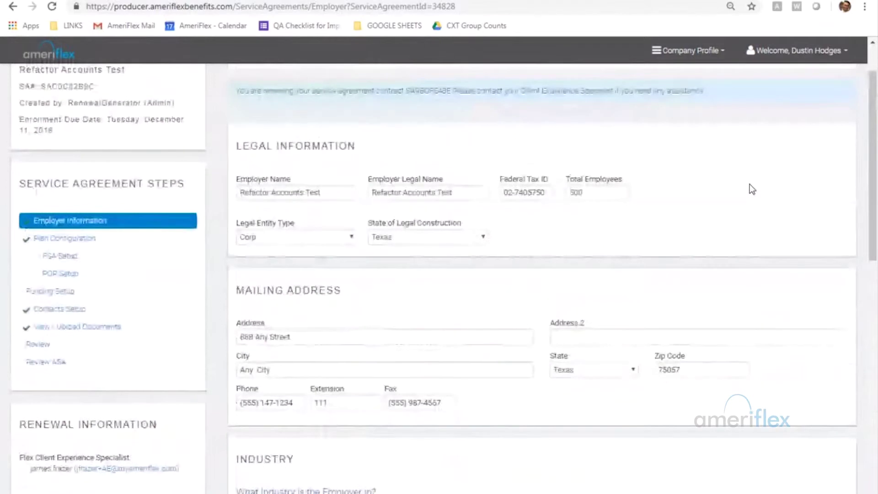
scroll(749, 184, up, 1)
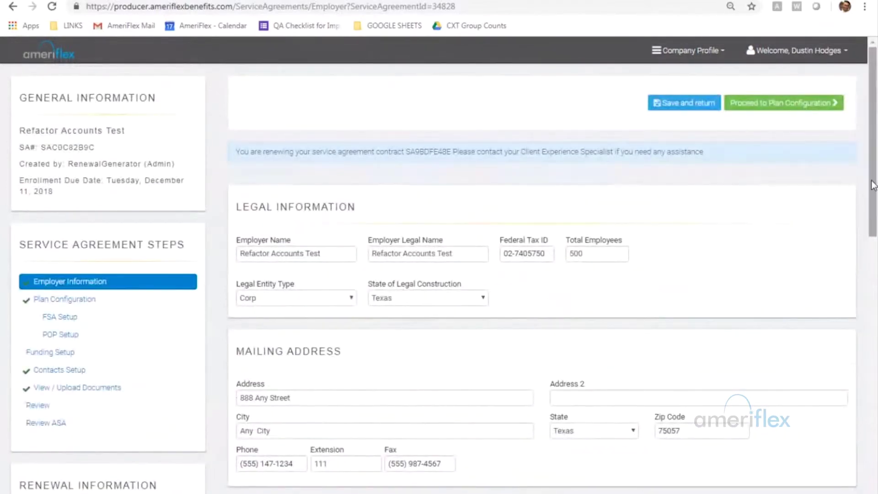
scroll(874, 186, down, 1)
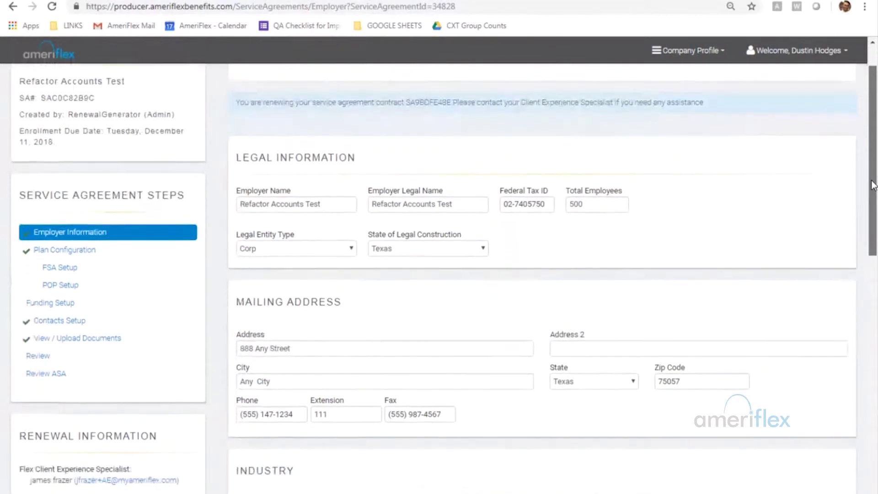
scroll(873, 186, down, 1)
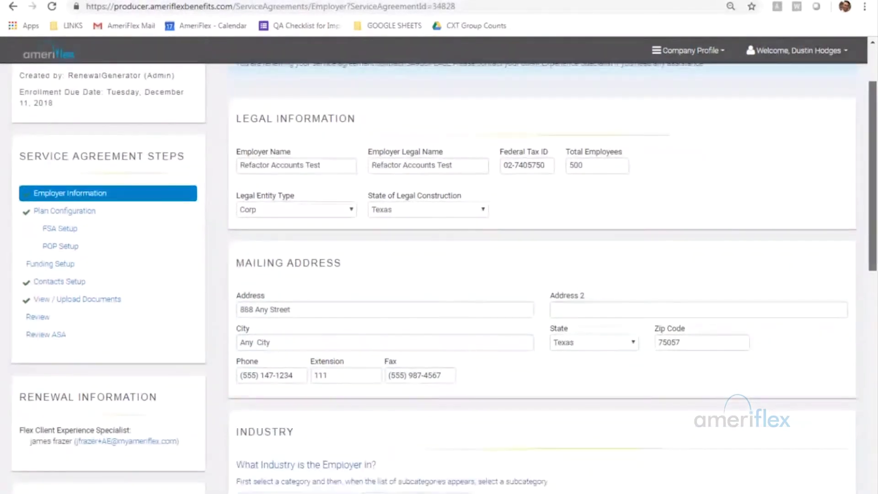
scroll(873, 185, down, 1)
scroll(439, 274, down, 1)
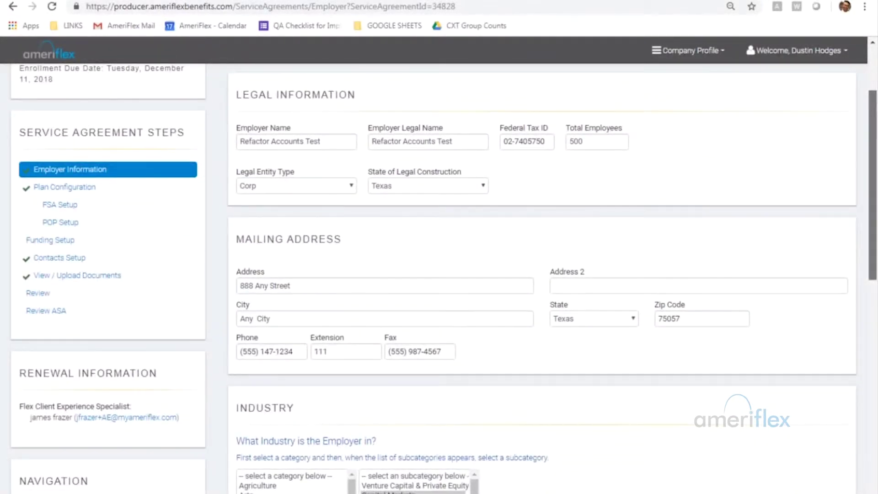
scroll(438, 275, down, 1)
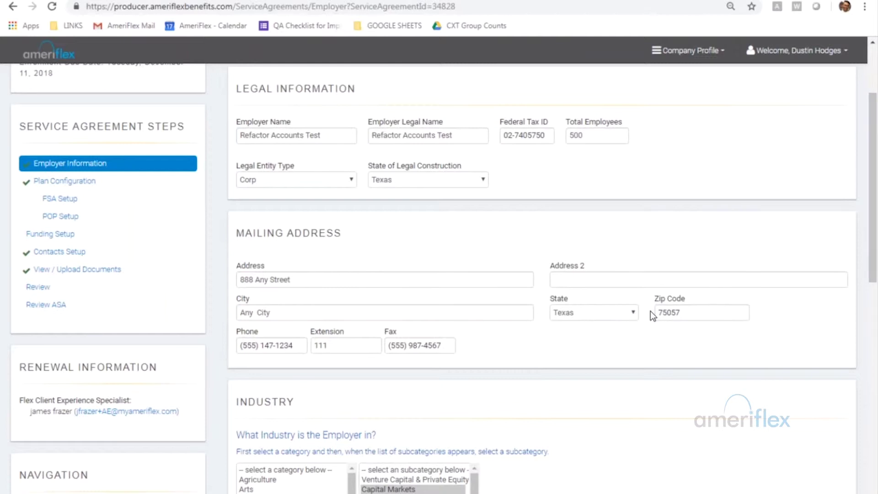
drag(872, 138, 873, 266)
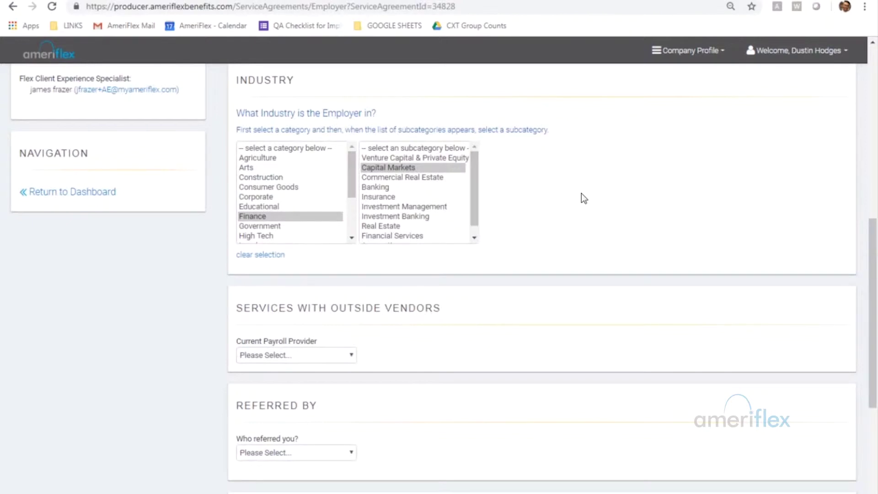
drag(874, 291, 874, 373)
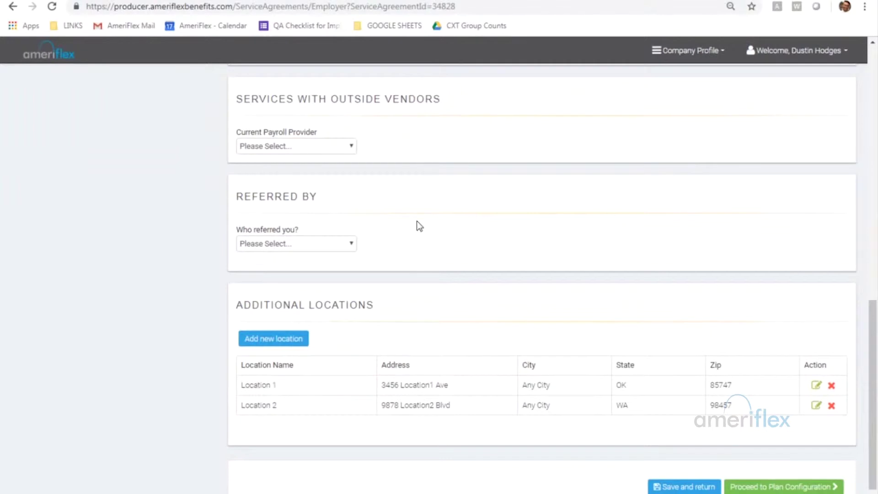
click(345, 149)
click(397, 190)
click(346, 250)
click(519, 237)
scroll(564, 202, down, 2)
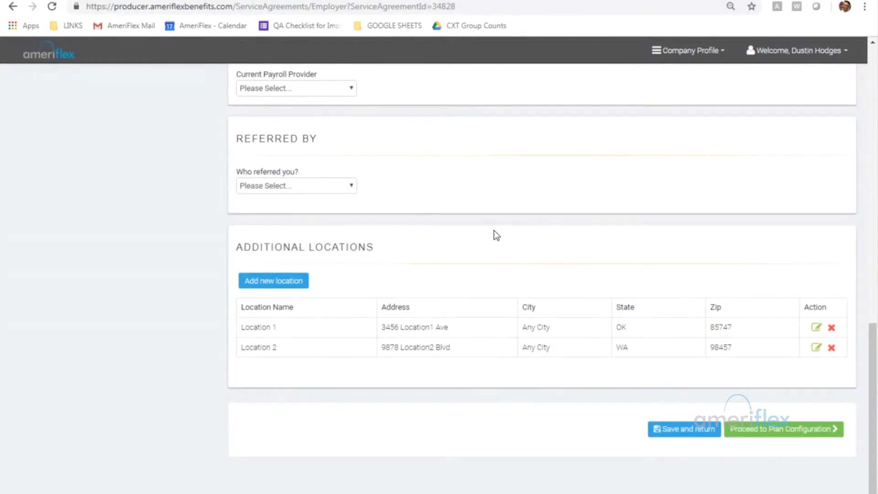
Continue to the Plan Configuration step with FSA and POP selected.
click(781, 430)
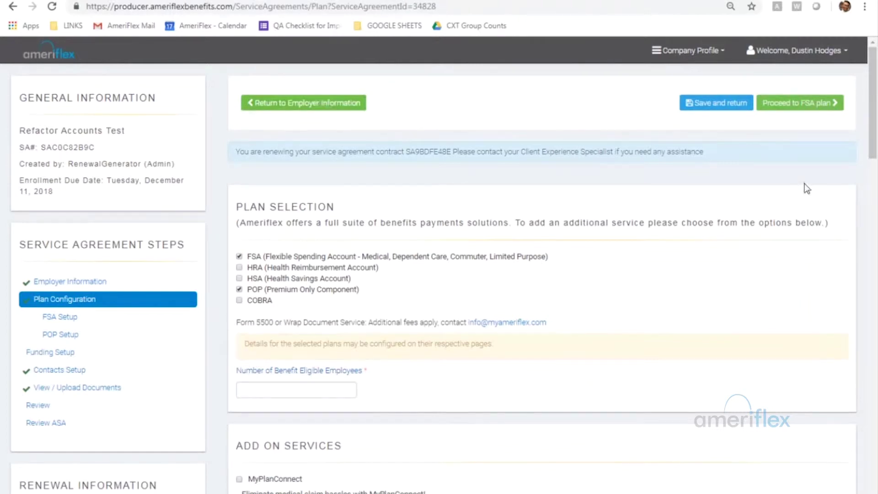
drag(872, 139, 873, 159)
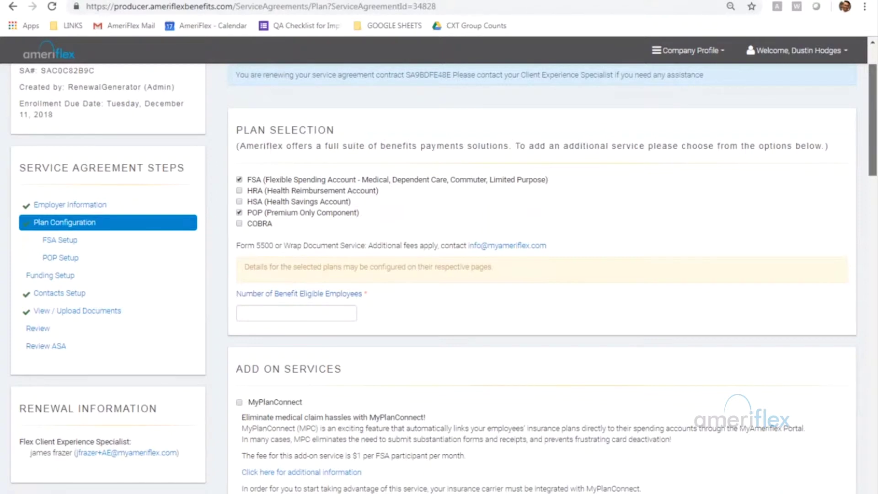
drag(872, 159, 872, 161)
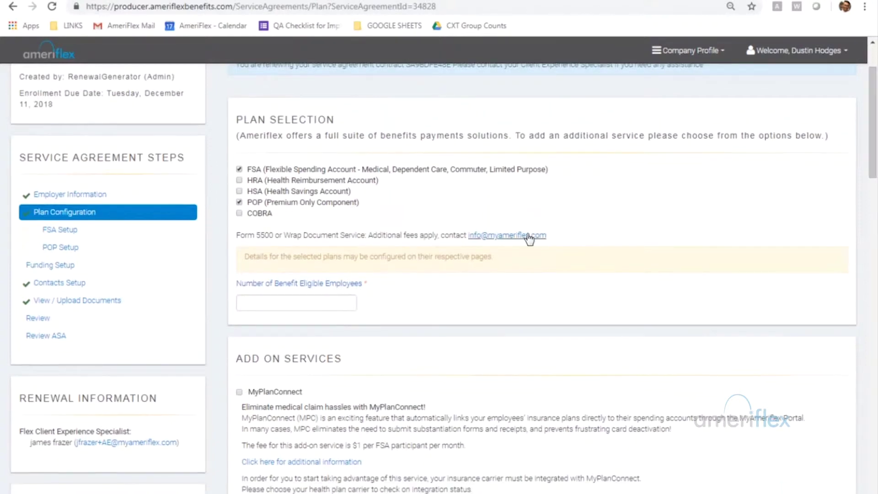
scroll(870, 159, down, 1)
drag(869, 160, 873, 165)
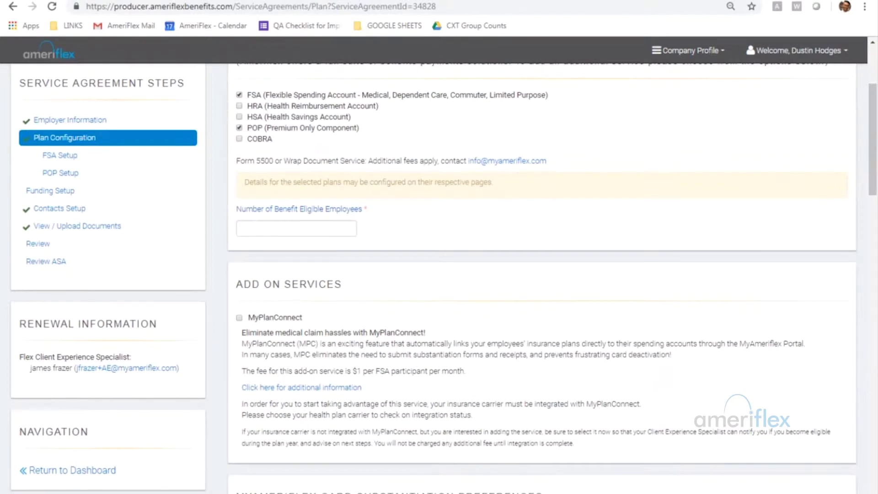
Enter 50 as the Number of Benefit Eligible Employees.
click(296, 228)
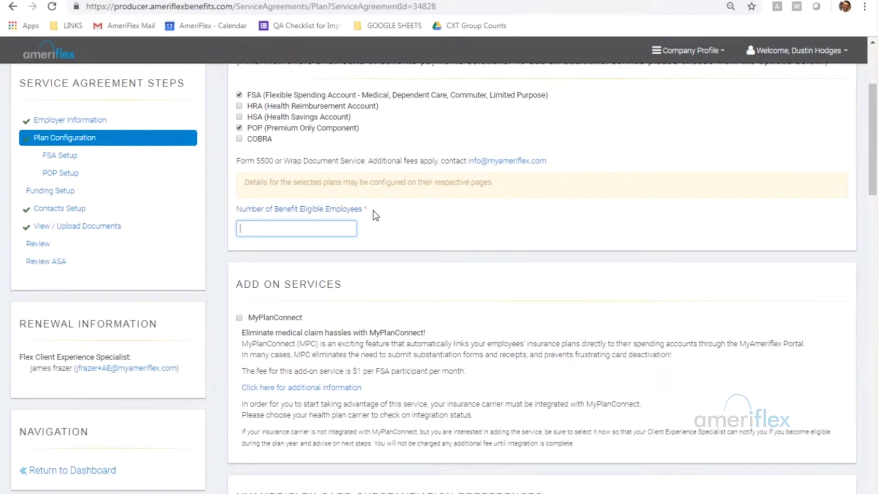
text(50)
click(374, 236)
scroll(384, 231, down, 3)
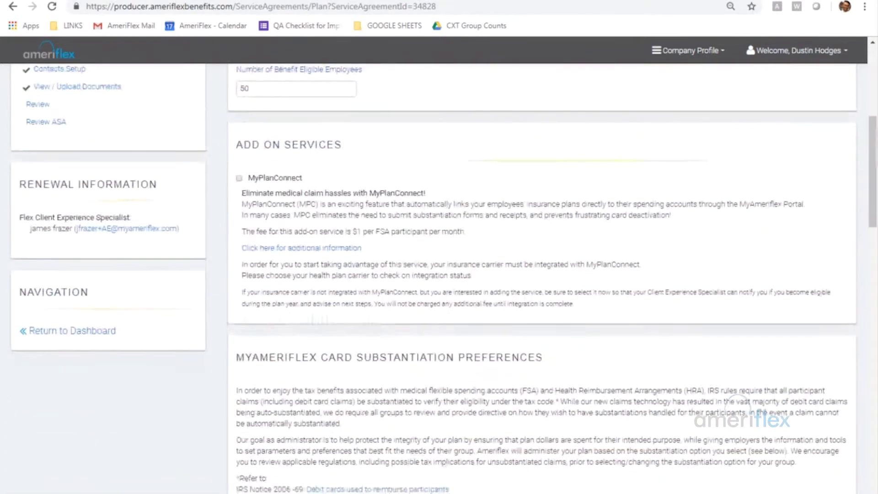
Add the MyPlanConnect service and set the carrier type to Integrated.
scroll(384, 231, down, 1)
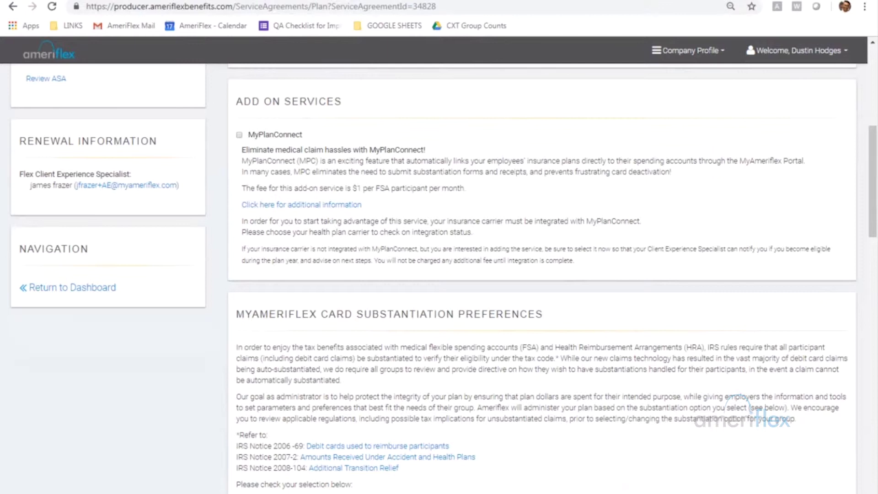
click(239, 135)
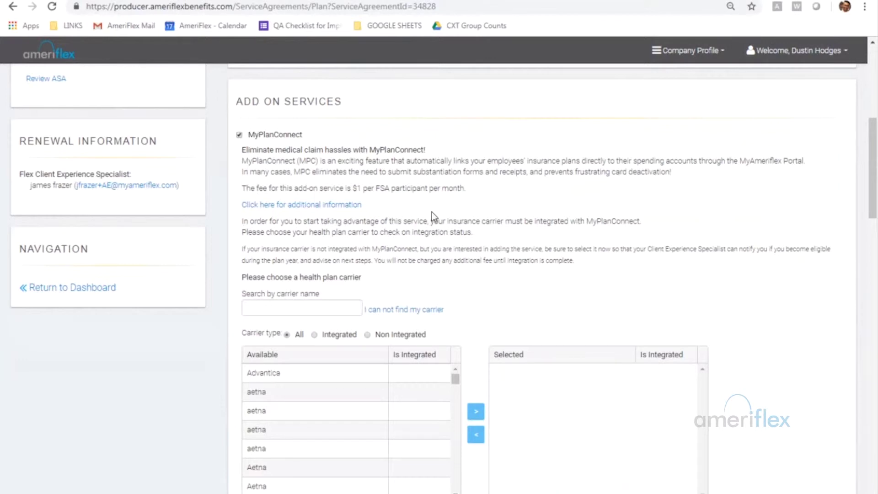
scroll(370, 234, down, 1)
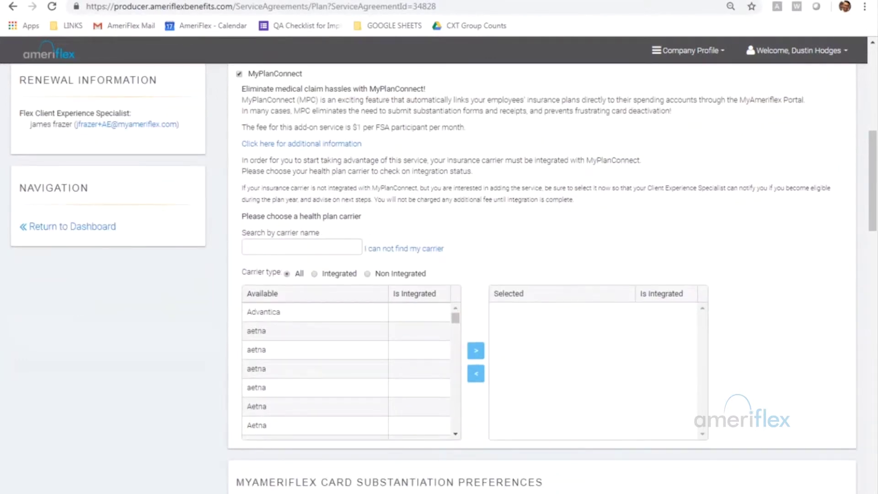
click(337, 274)
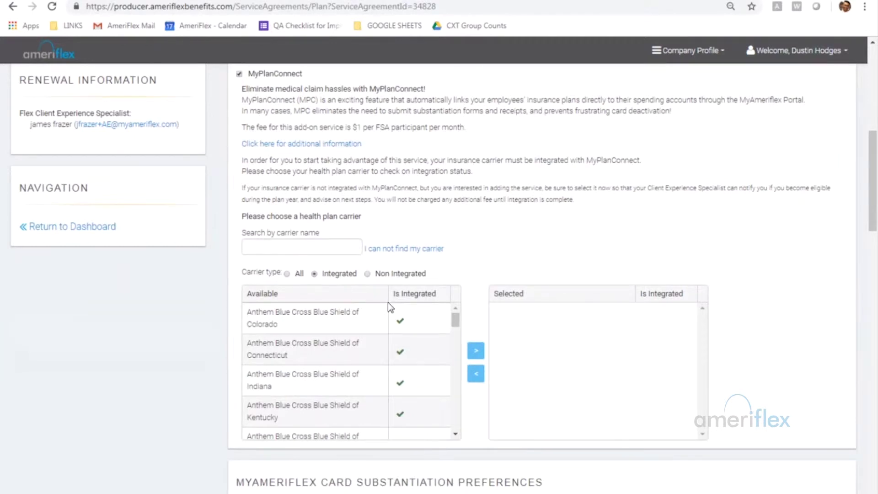
Select BCBS of Texas from the integrated carrier list.
scroll(343, 339, down, 1)
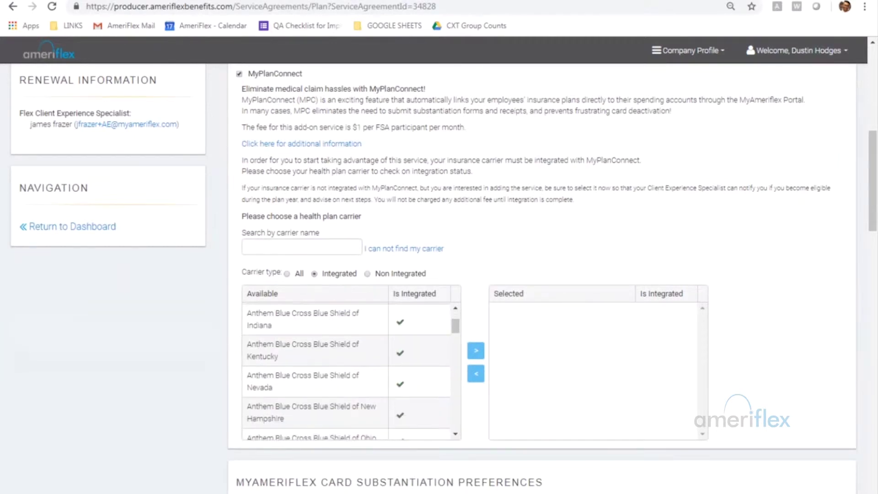
scroll(345, 346, down, 2)
scroll(345, 346, down, 1)
scroll(345, 349, down, 2)
scroll(345, 350, down, 1)
scroll(341, 344, down, 2)
scroll(339, 343, down, 1)
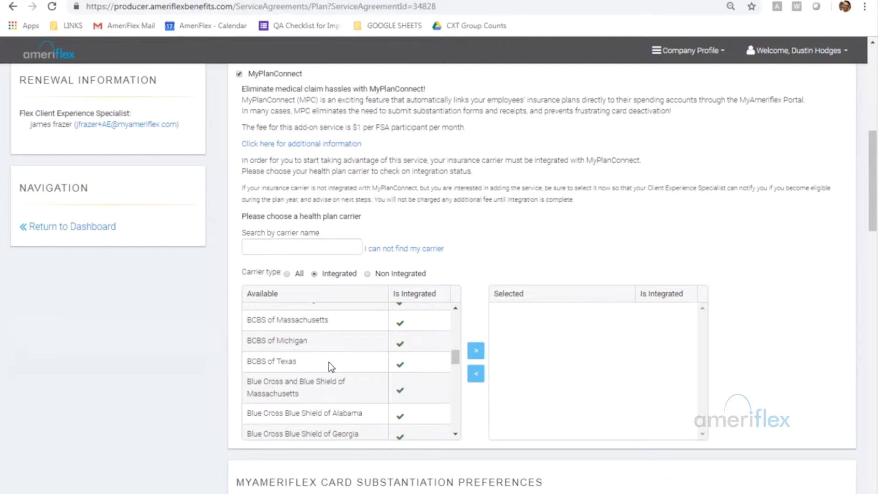
click(328, 362)
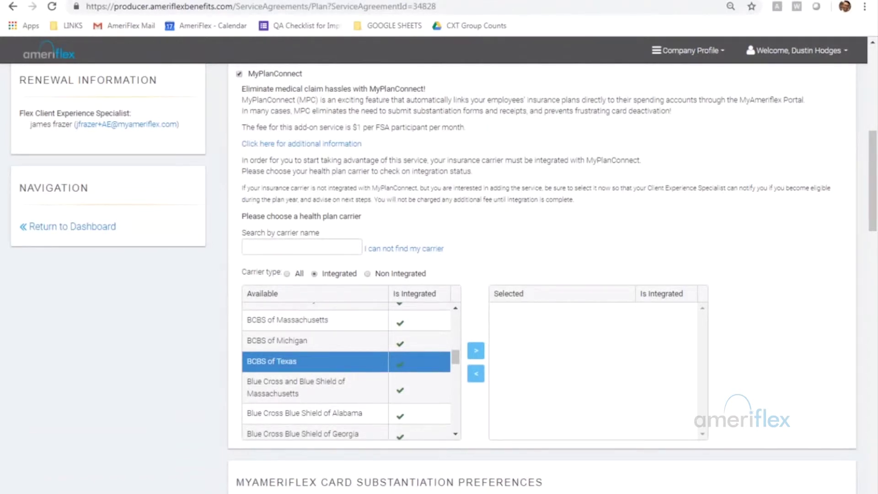
Move BCBS of Texas into the selected carriers and mark it as the portal members use.
scroll(368, 372, up, 5)
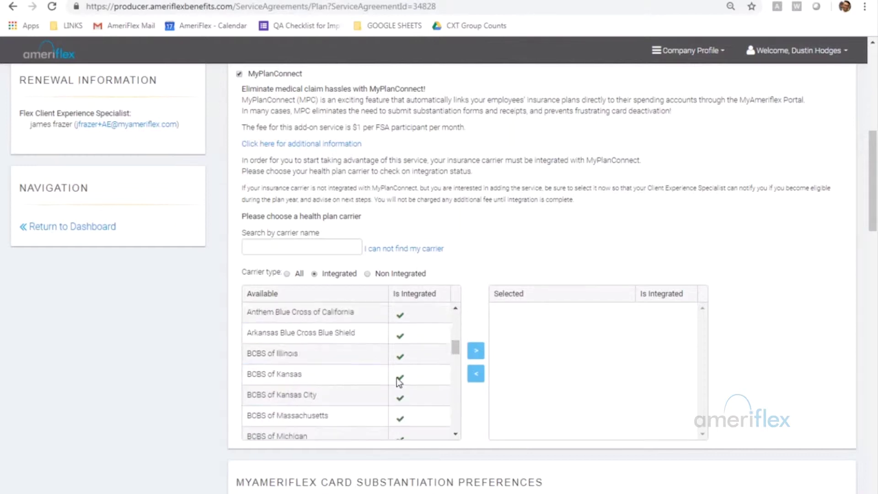
scroll(368, 380, down, 2)
scroll(365, 380, down, 3)
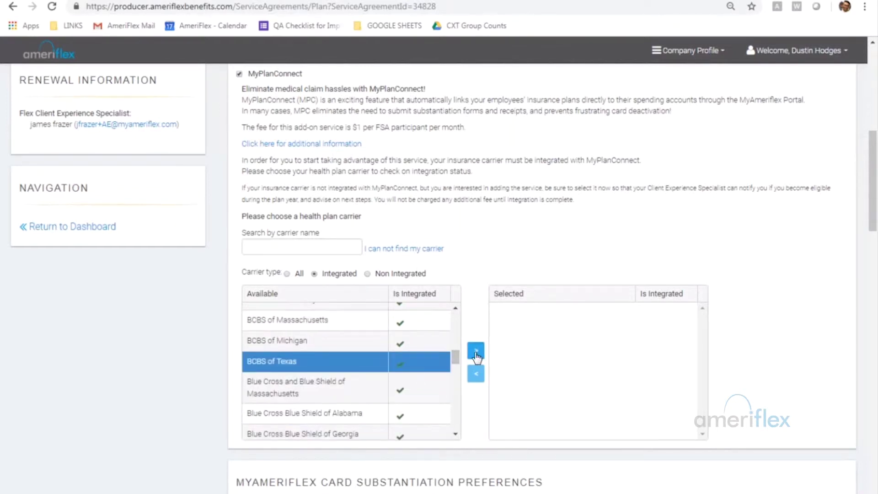
click(476, 350)
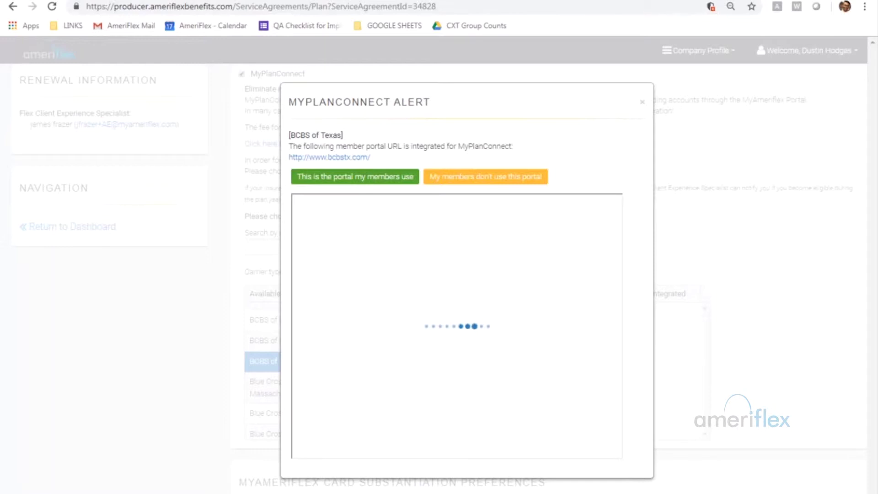
click(370, 178)
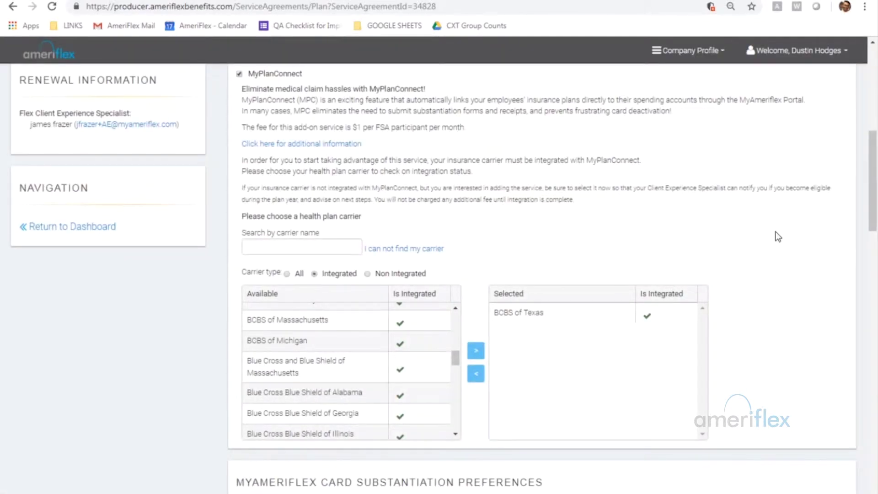
scroll(777, 288, down, 1)
scroll(776, 288, down, 2)
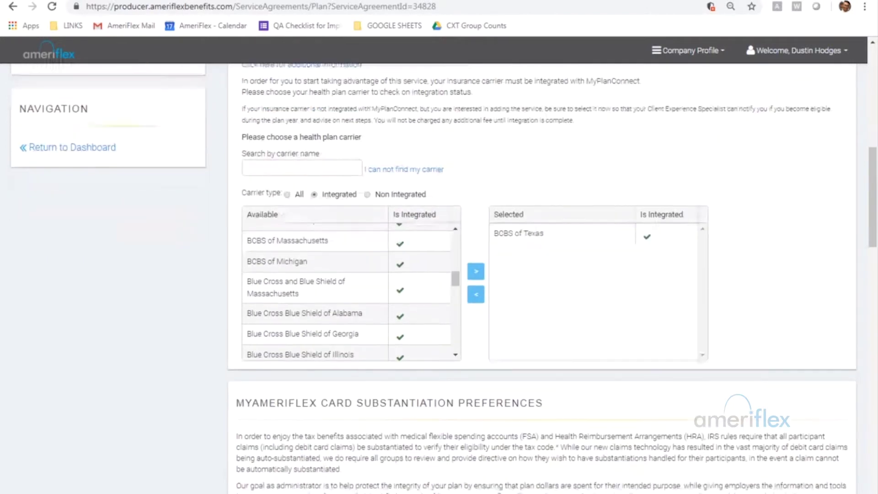
scroll(490, 230, down, 6)
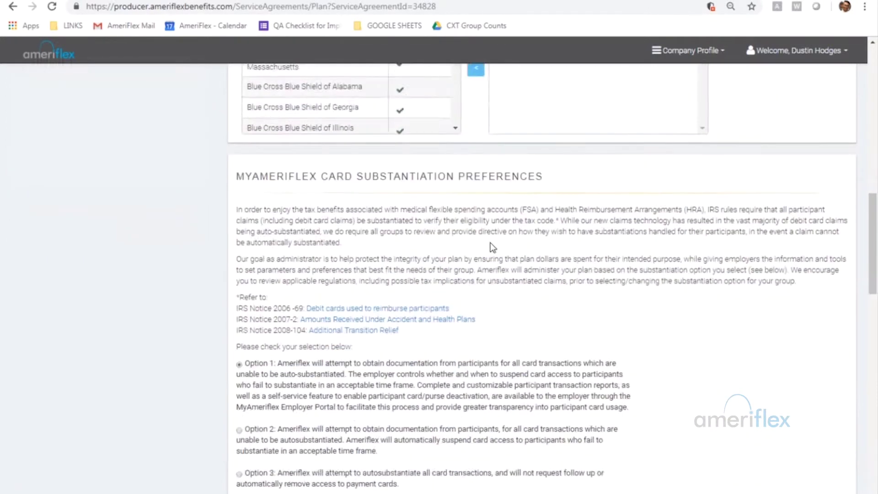
scroll(492, 248, down, 1)
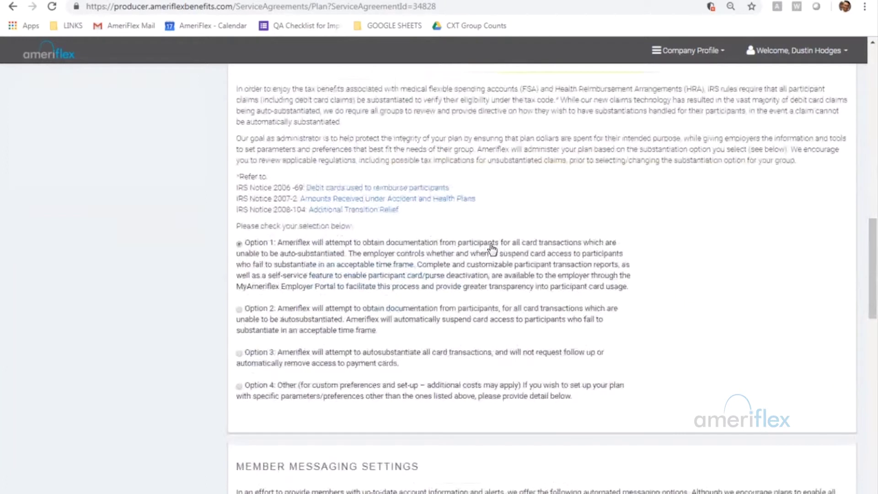
scroll(492, 249, up, 1)
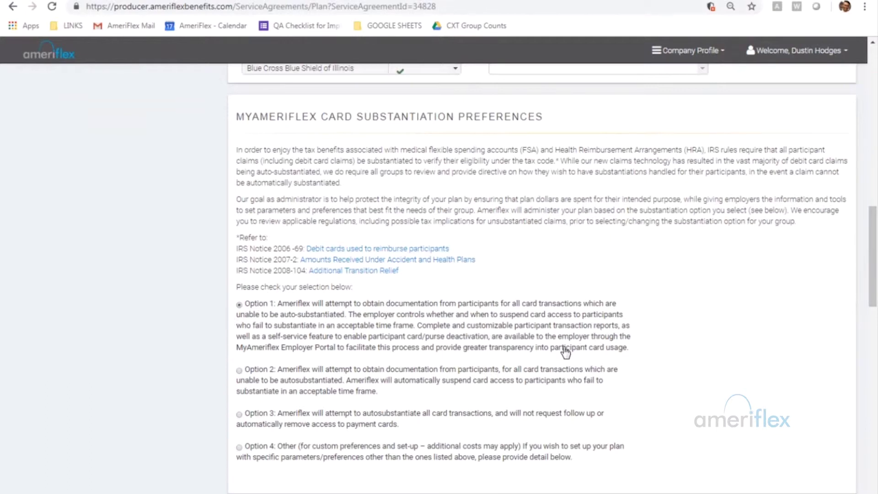
scroll(656, 359, down, 1)
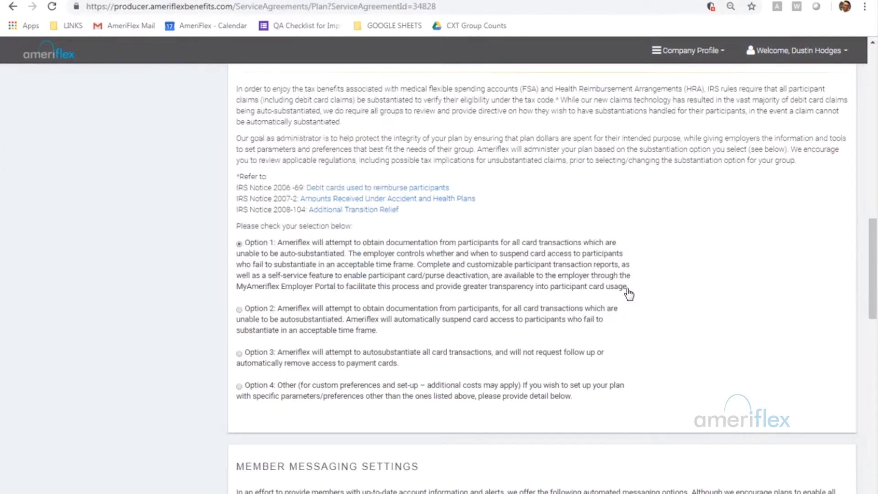
scroll(542, 274, up, 1)
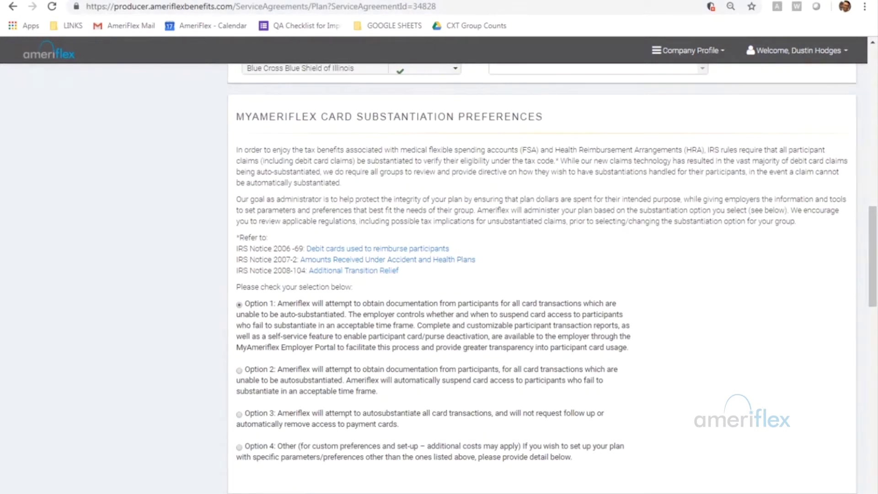
scroll(731, 283, down, 2)
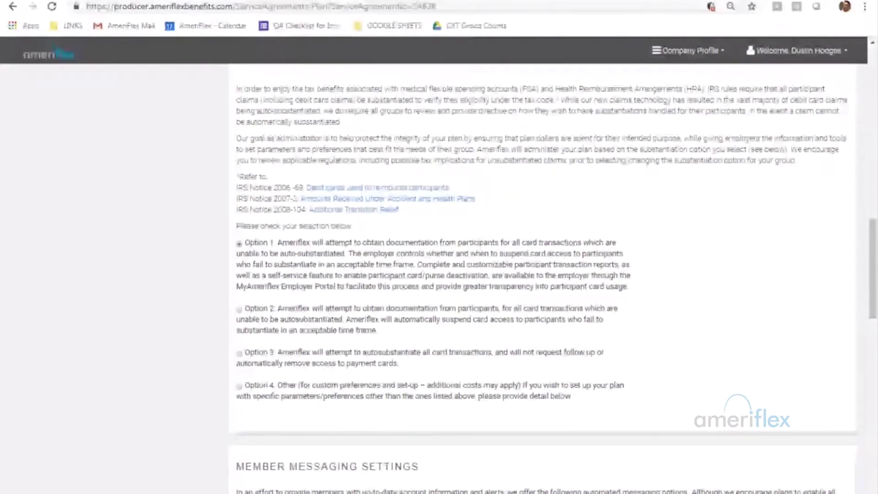
scroll(402, 287, down, 1)
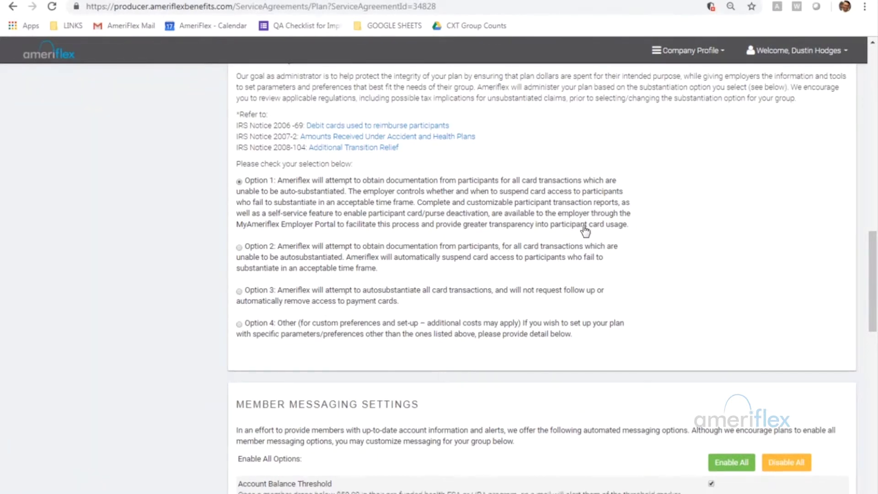
Leave substantiation Option 1 and every Member Messaging alert, including Account Balance Threshold, enabled.
scroll(583, 229, down, 1)
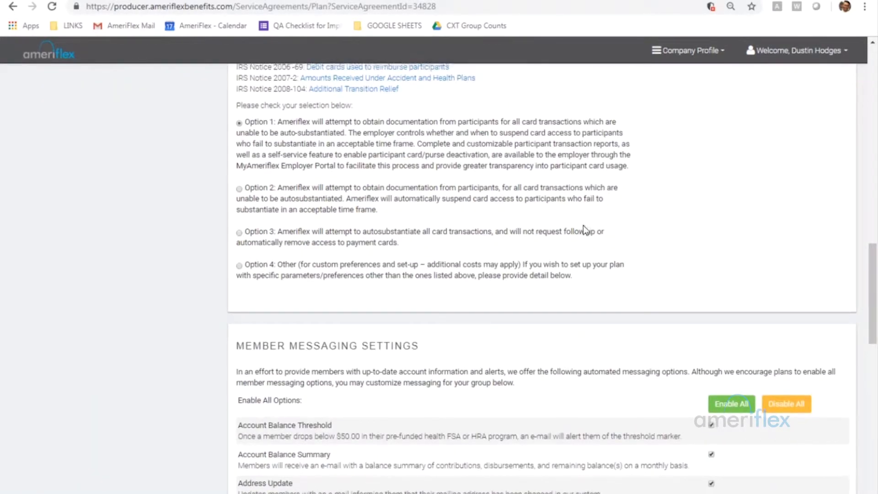
scroll(585, 228, up, 1)
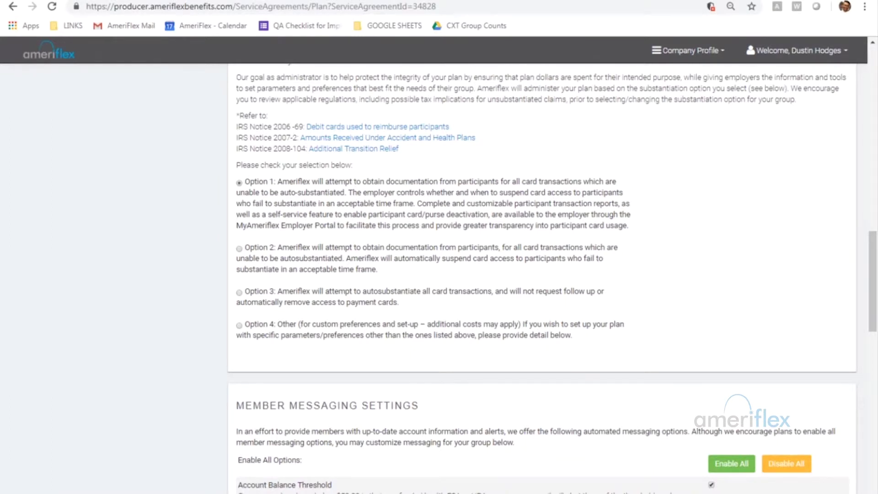
scroll(565, 284, down, 4)
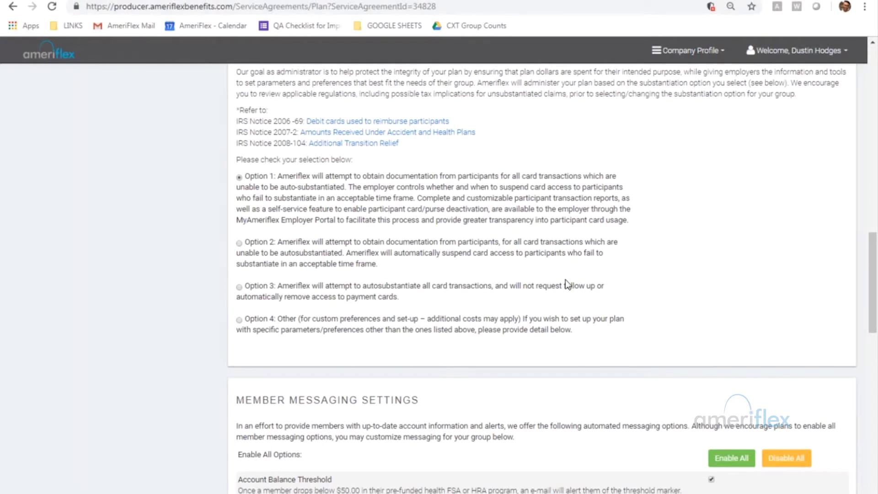
scroll(568, 294, down, 3)
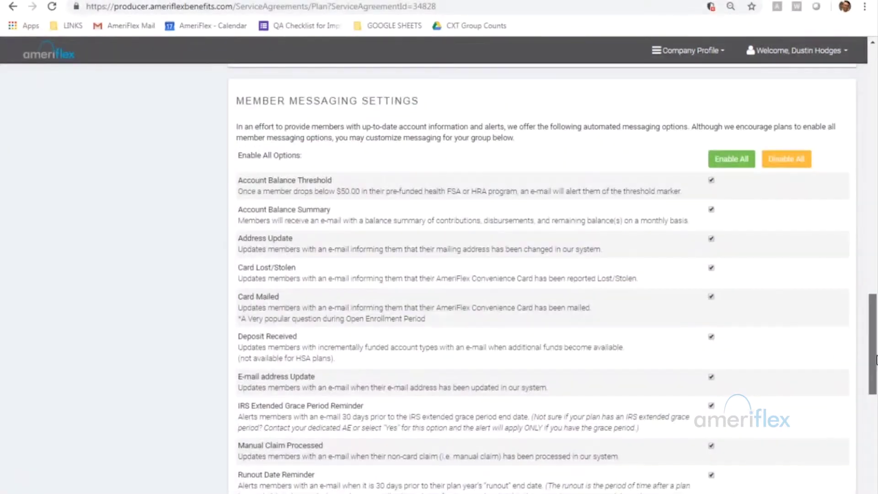
scroll(875, 360, down, 1)
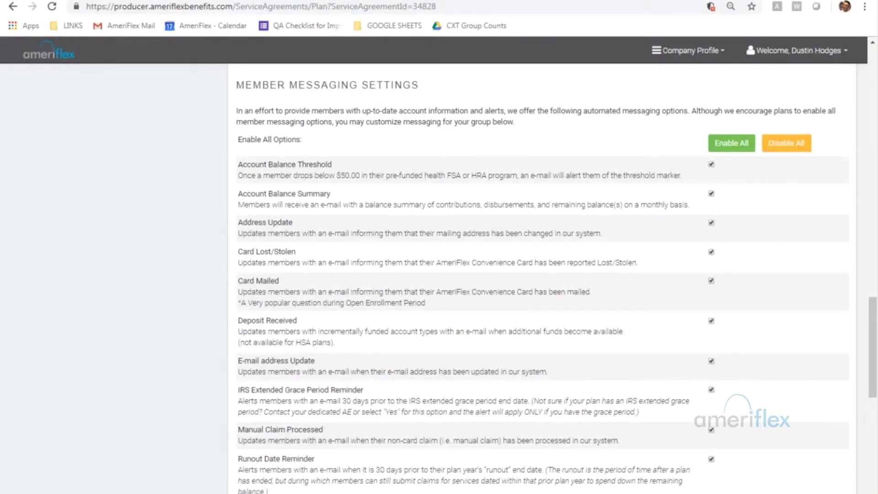
scroll(293, 257, down, 10)
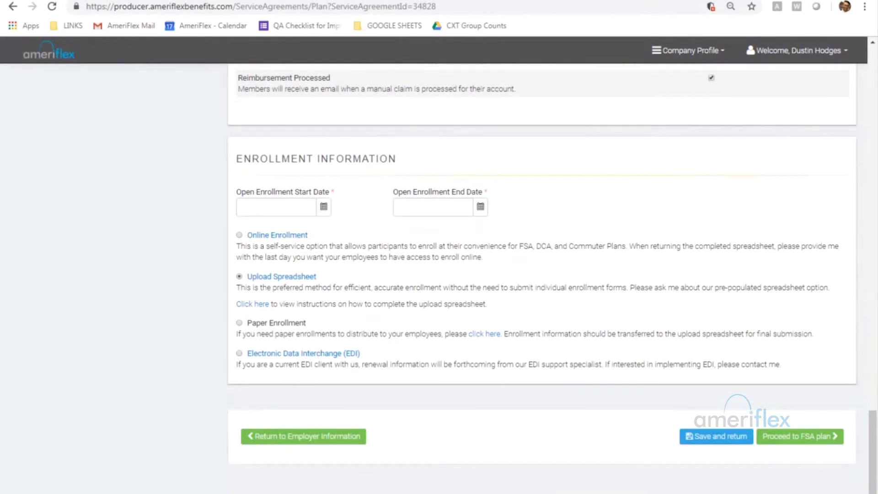
Enter 9/1/2018 as the open enrollment start date and 9/30/2018 as the end date.
click(275, 207)
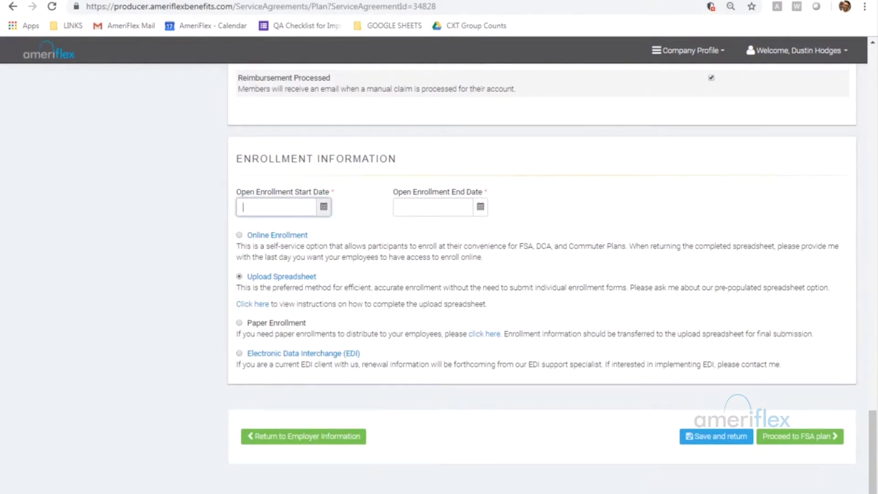
text(9/1/2018)
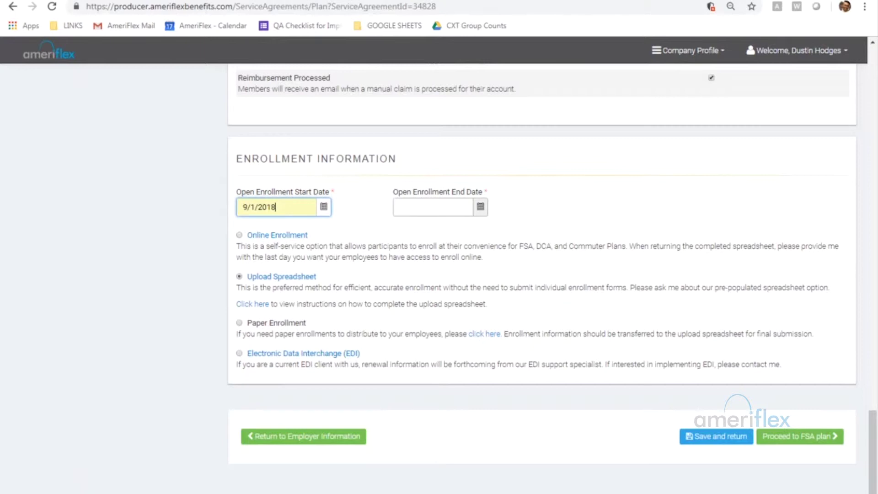
click(432, 207)
text(9/30/2018)
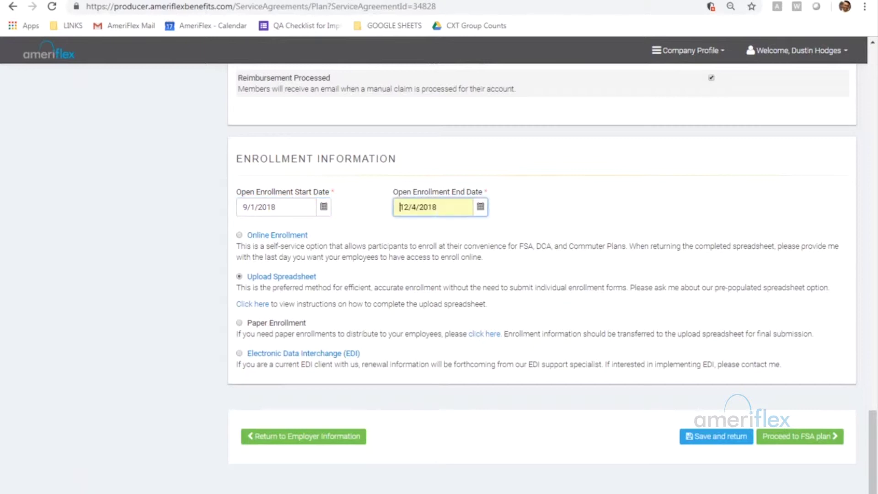
click(150, 147)
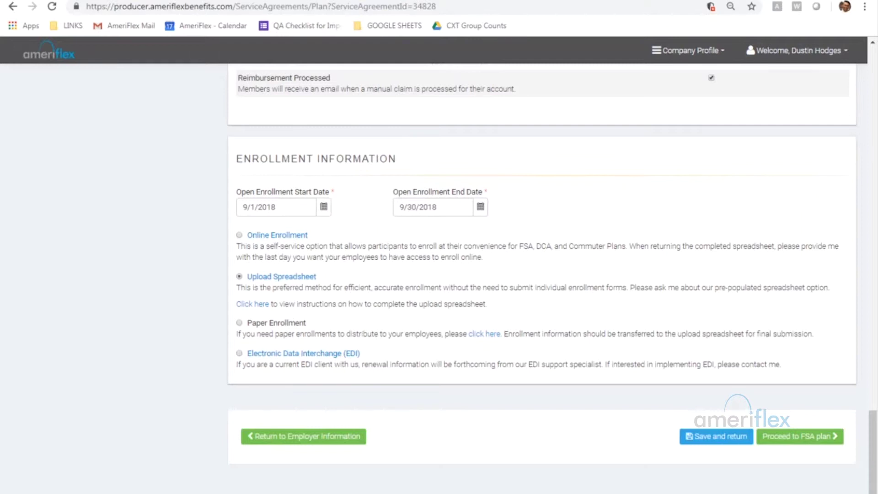
Proceed to FSA Setup and review the four flex account types with 3-month run-out periods.
click(832, 438)
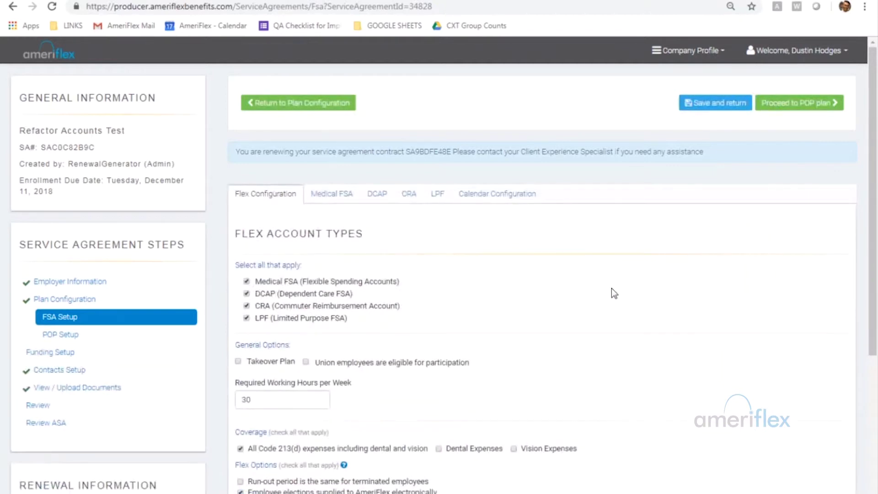
scroll(611, 292, down, 3)
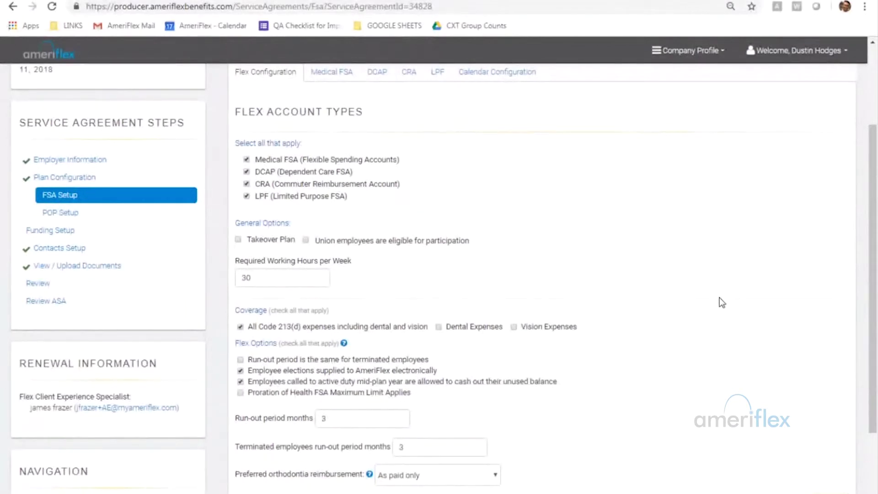
scroll(720, 297, up, 1)
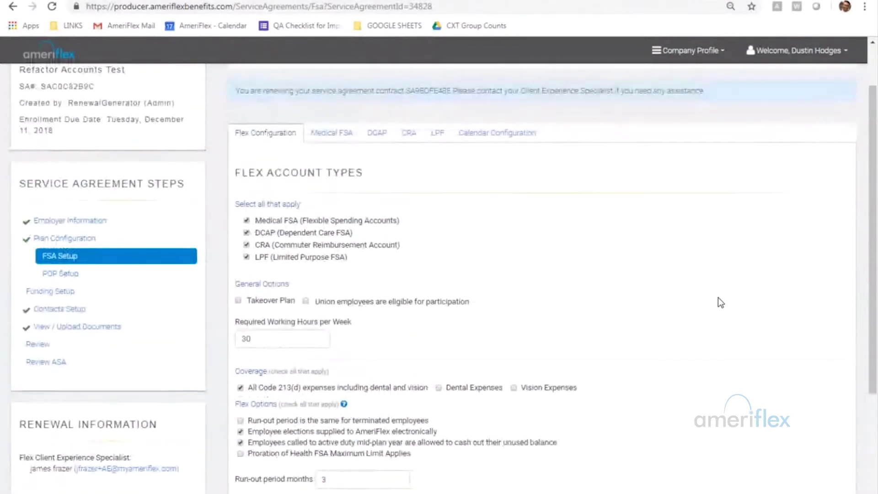
scroll(718, 300, down, 1)
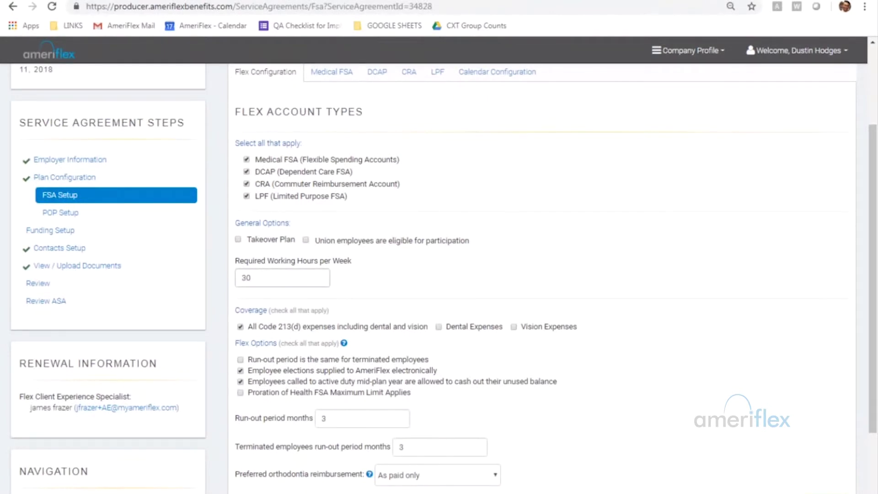
scroll(441, 346, down, 1)
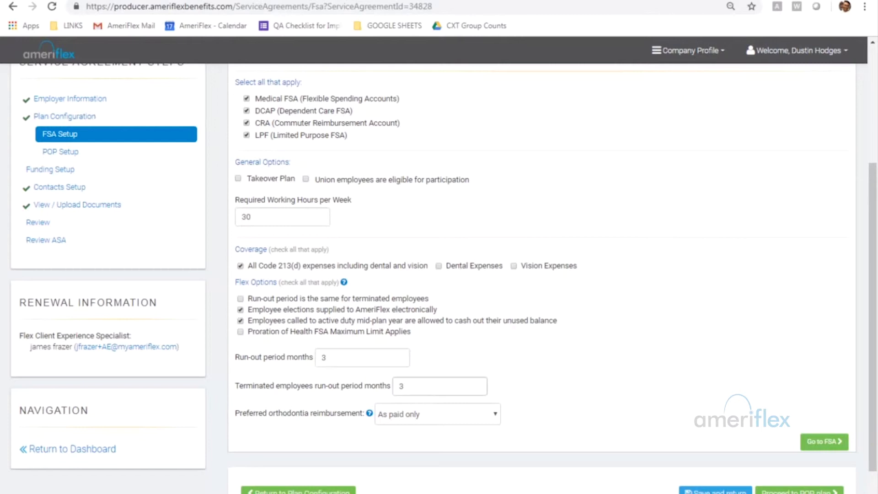
Check the orthodontia reimbursement setting and go to the Medical FSA plan settings.
scroll(567, 395, down, 2)
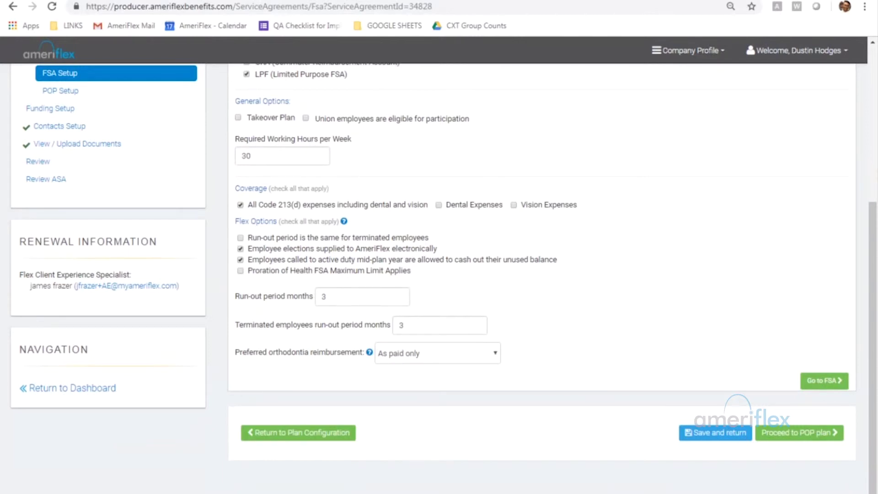
click(495, 361)
click(805, 378)
scroll(724, 330, up, 3)
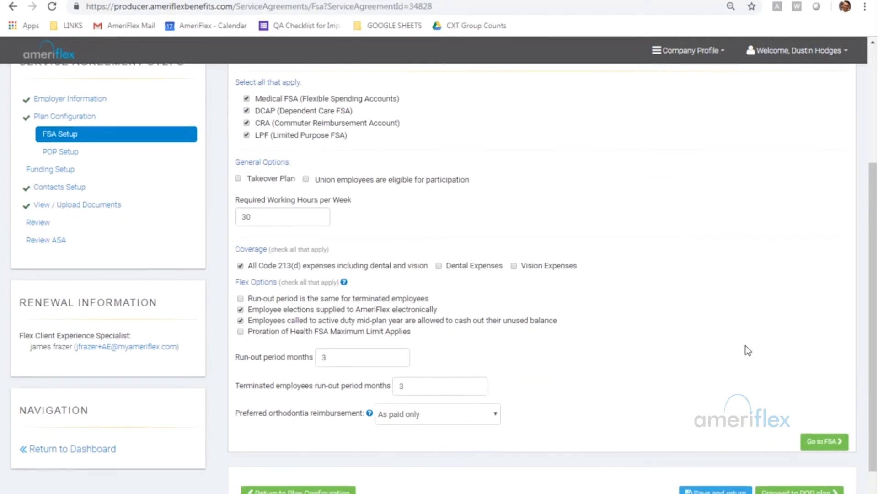
scroll(722, 343, up, 1)
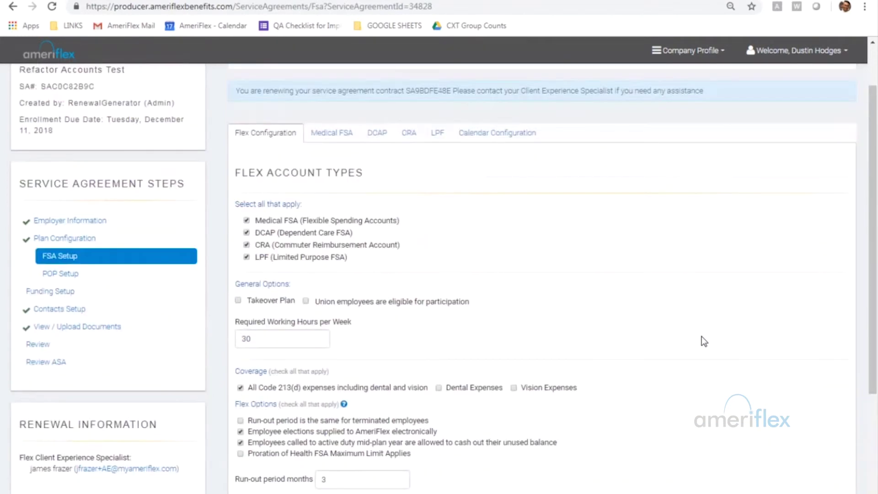
click(338, 134)
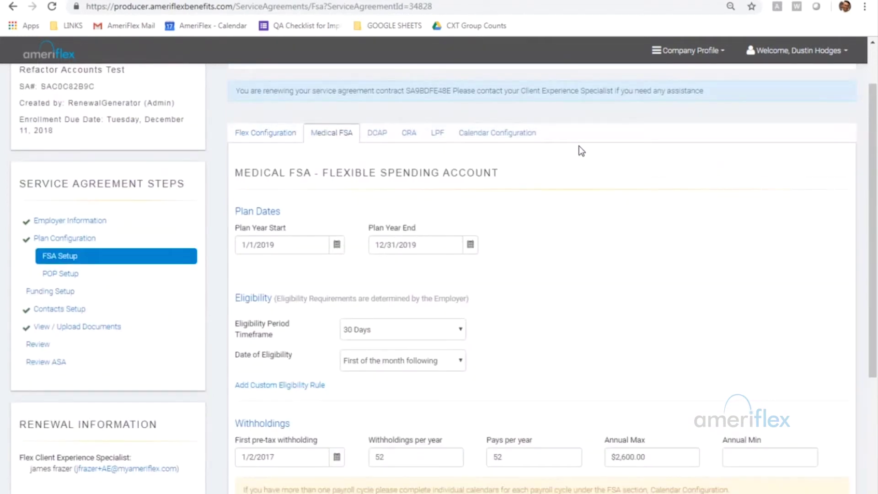
scroll(735, 297, down, 1)
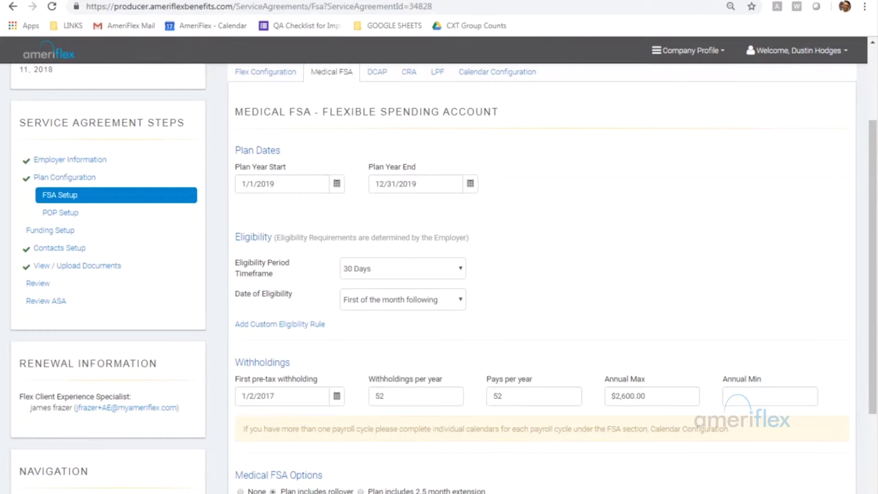
click(652, 397)
scroll(643, 284, down, 4)
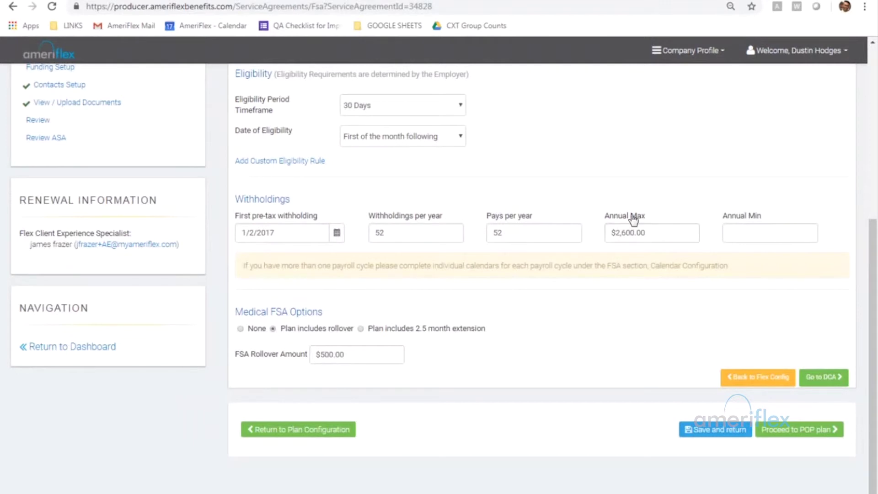
scroll(631, 216, up, 1)
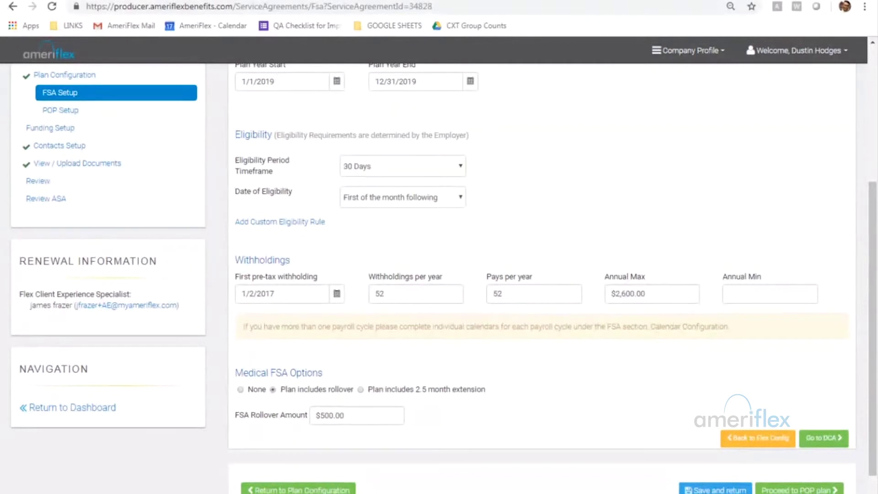
Set the Medical FSA annual minimum to $0.00 and review the 1/1/2019–12/31/2019 plan dates.
scroll(295, 402, down, 1)
scroll(295, 402, down, 1)
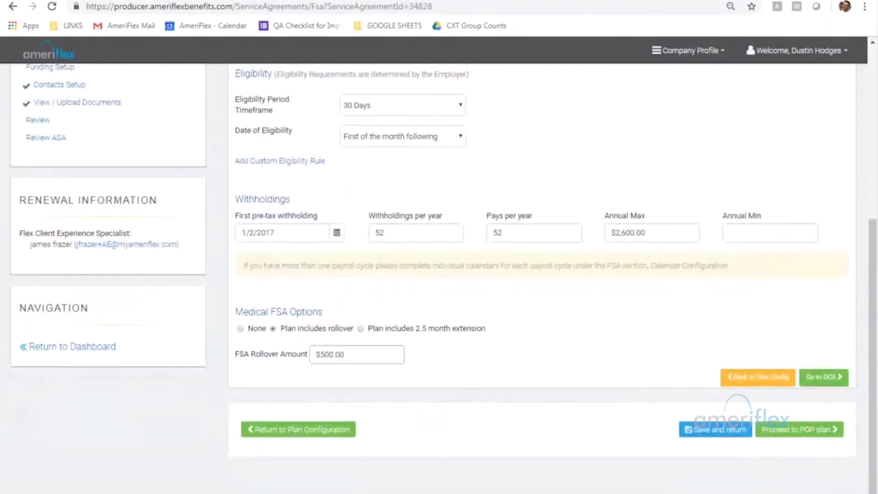
click(769, 233)
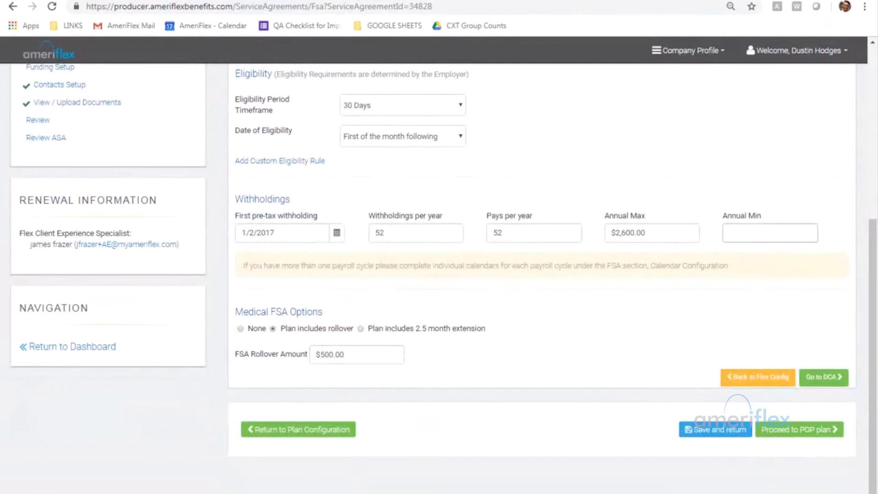
click(731, 217)
text(0.00)
click(745, 202)
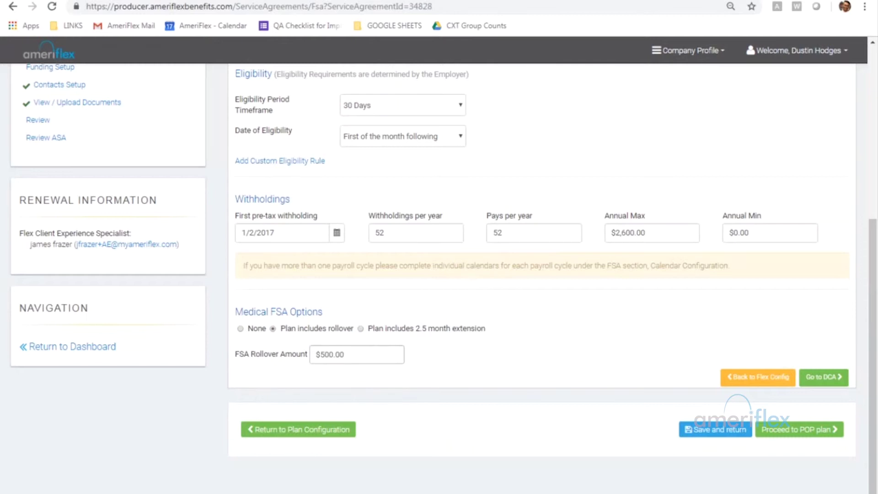
mouse_move(356, 354)
scroll(817, 356, up, 6)
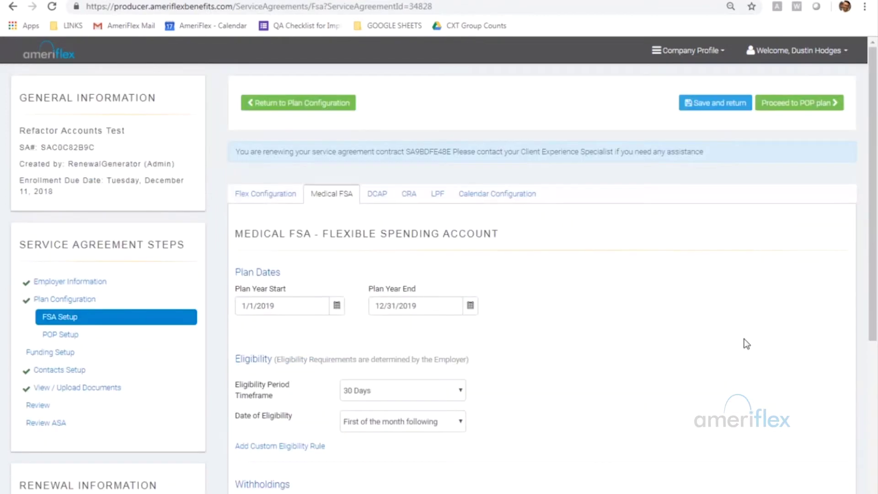
On the DCAP tab, enter 0.00 as the dependent care annual minimum and review the settings.
click(374, 196)
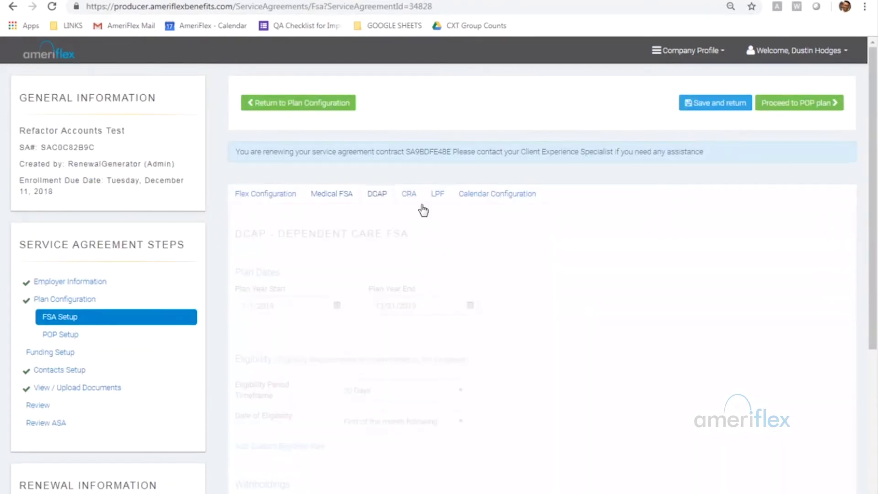
scroll(644, 281, down, 1)
scroll(647, 283, down, 3)
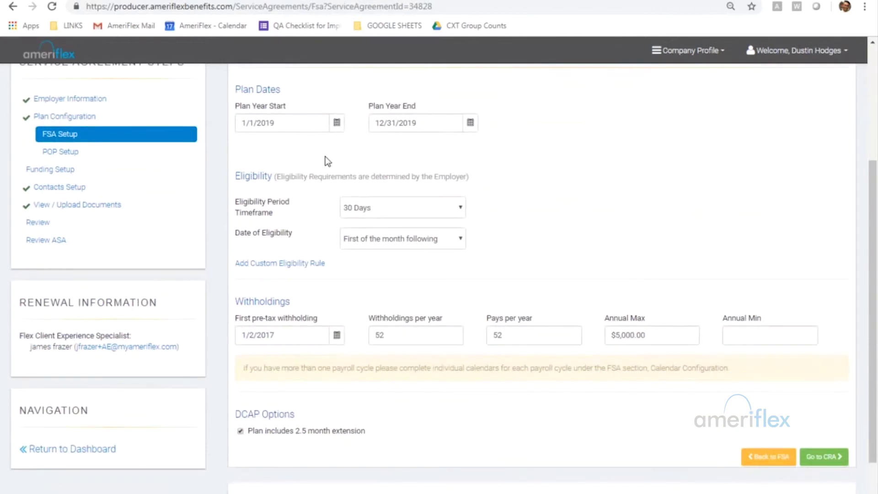
click(755, 335)
text(0)
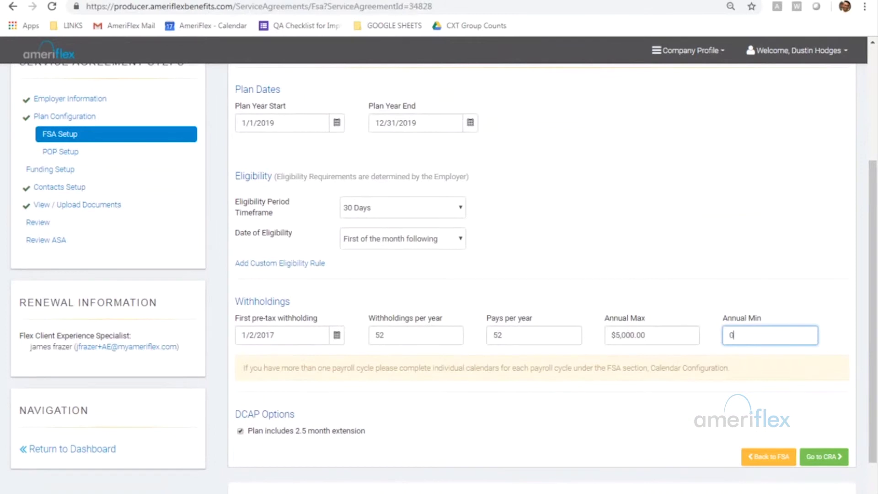
text(.00)
click(687, 229)
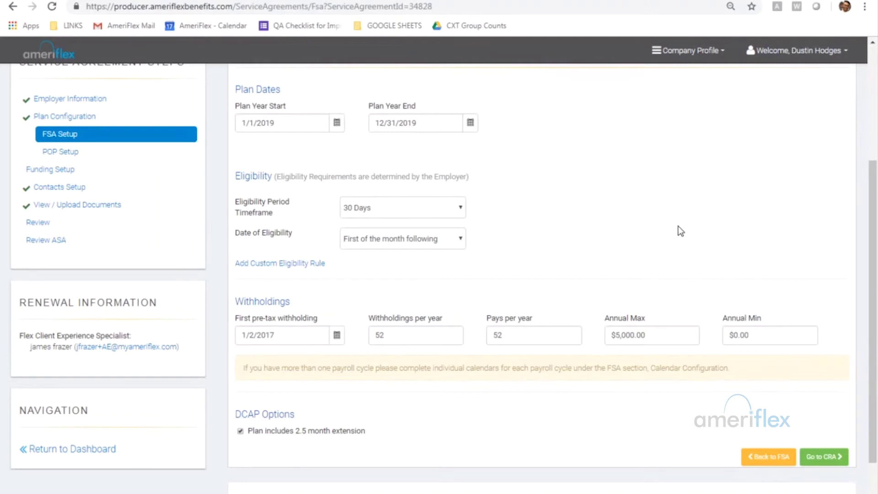
scroll(419, 174, up, 4)
scroll(476, 204, down, 4)
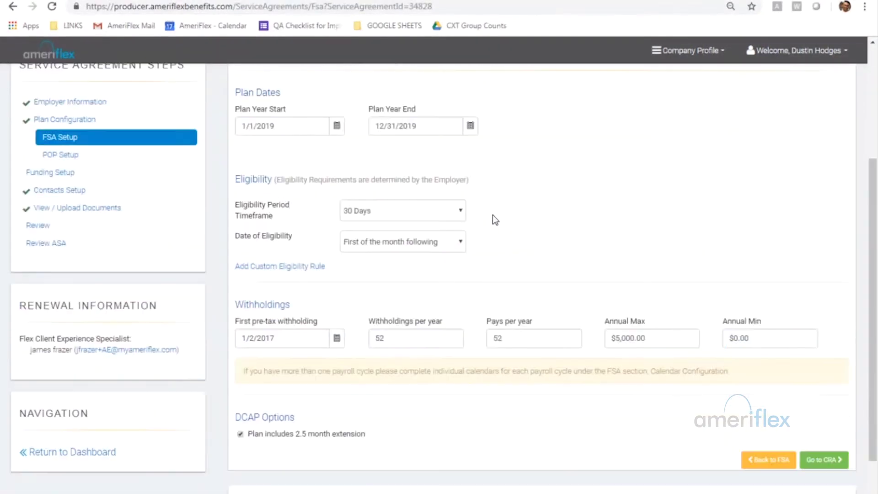
scroll(492, 215, up, 4)
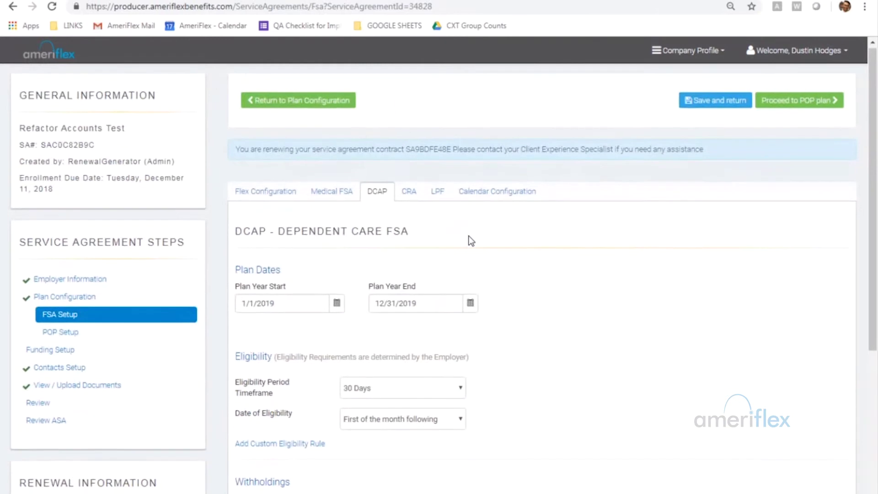
scroll(471, 241, down, 4)
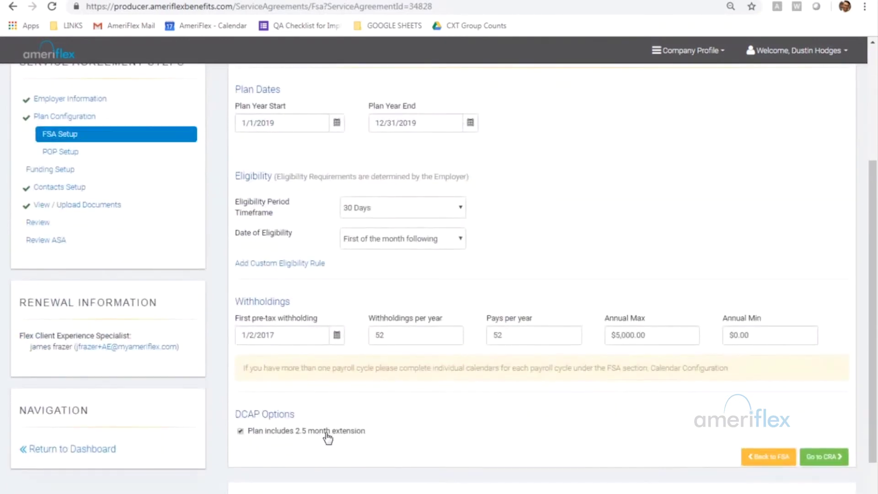
scroll(361, 208, up, 4)
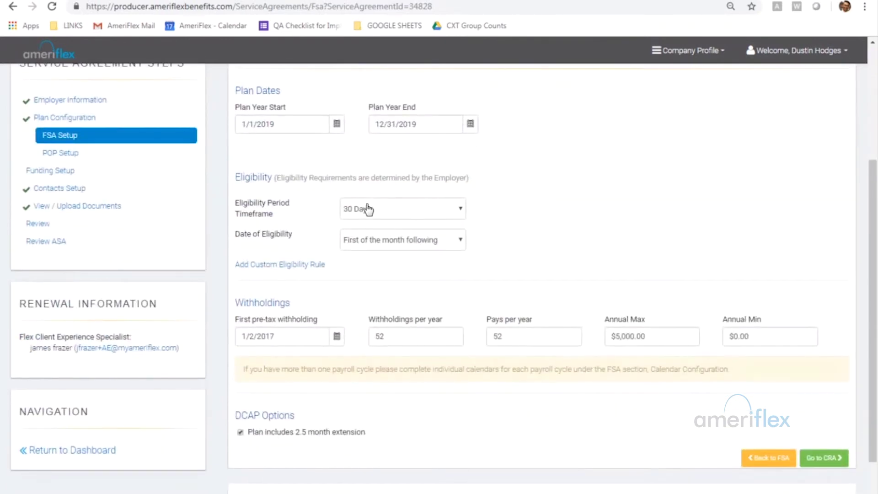
On the CRA tab, raise both the Parking Maximum and Transit Maximum to $260.00.
click(410, 194)
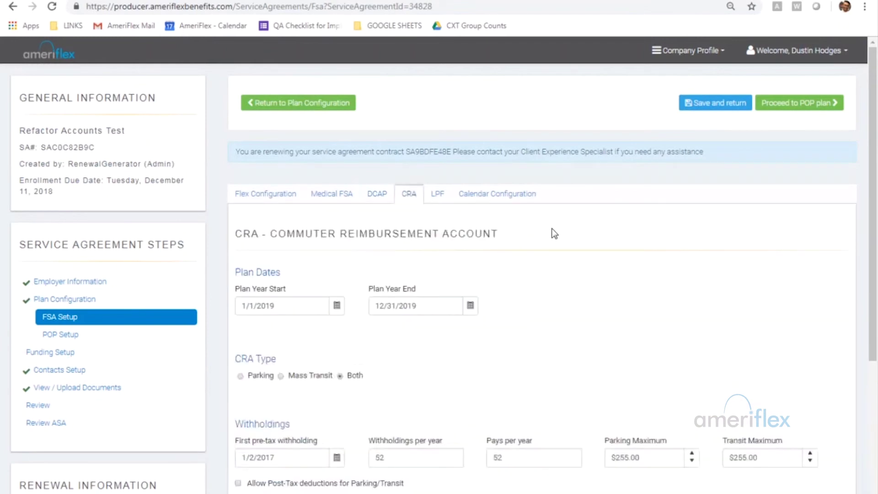
scroll(582, 239, down, 2)
scroll(586, 240, down, 2)
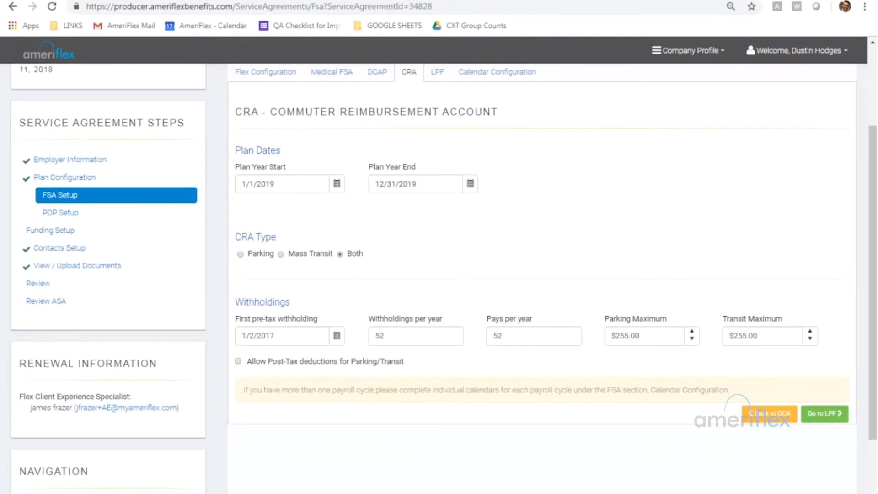
click(692, 332)
click(692, 331)
click(692, 333)
click(809, 333)
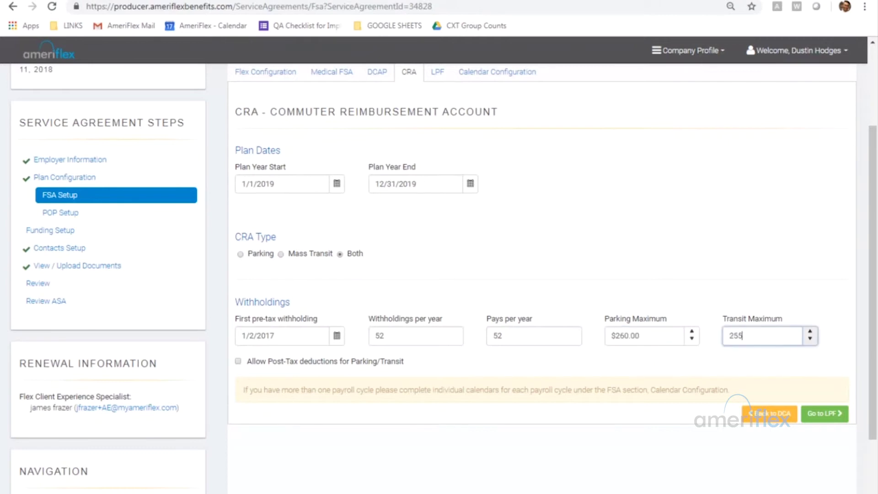
click(810, 332)
click(810, 333)
click(809, 332)
click(809, 333)
click(534, 335)
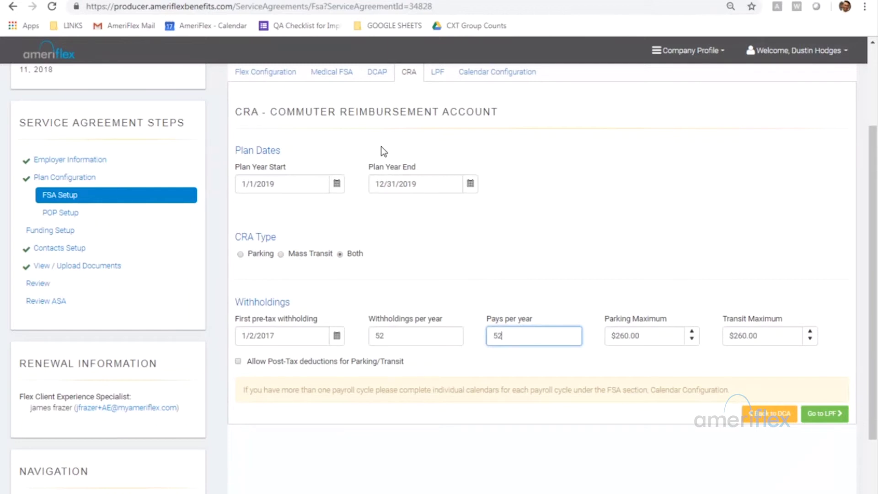
scroll(503, 119, up, 1)
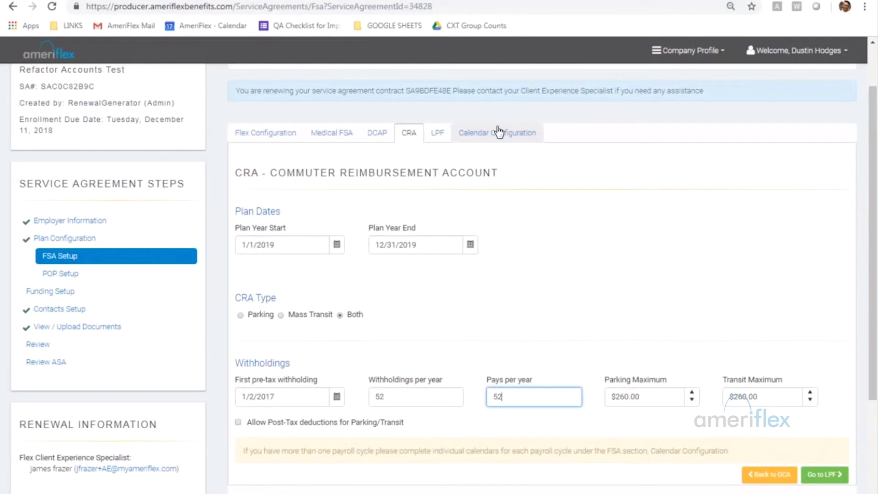
Check the LPF plan's first pre-tax withholding date help, then view Employer Calendars.
click(440, 132)
scroll(748, 228, down, 2)
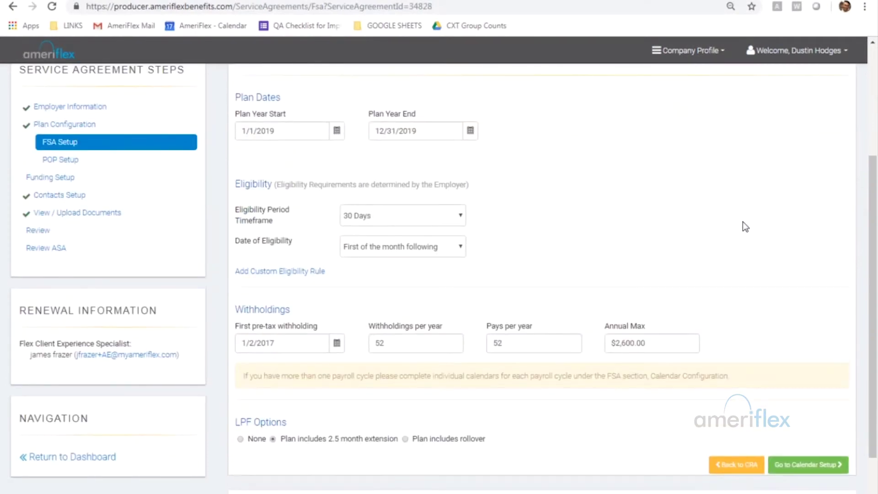
scroll(727, 223, up, 1)
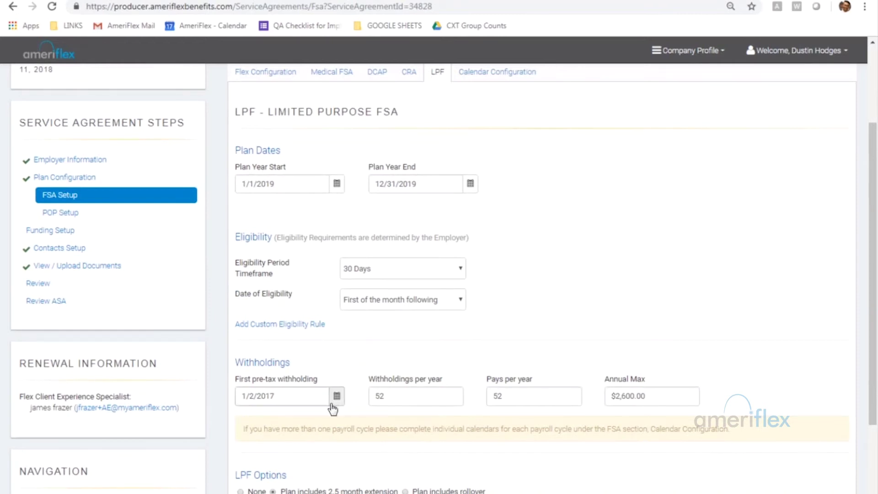
click(274, 396)
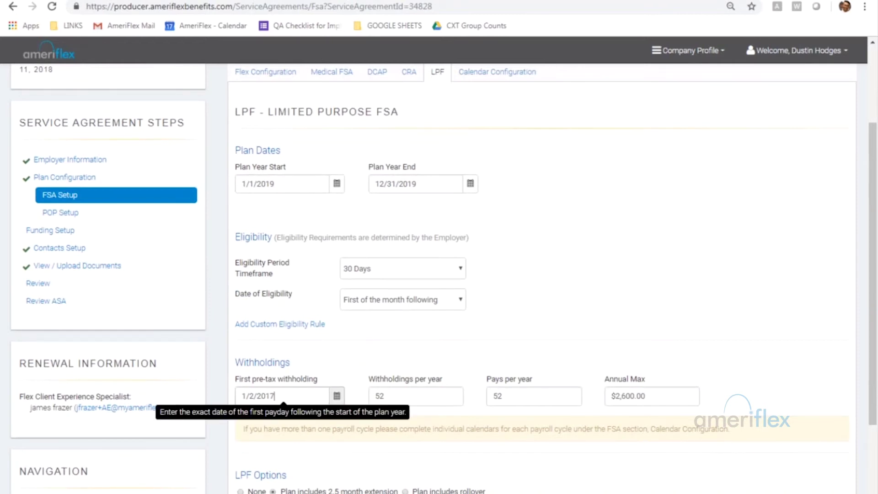
click(680, 228)
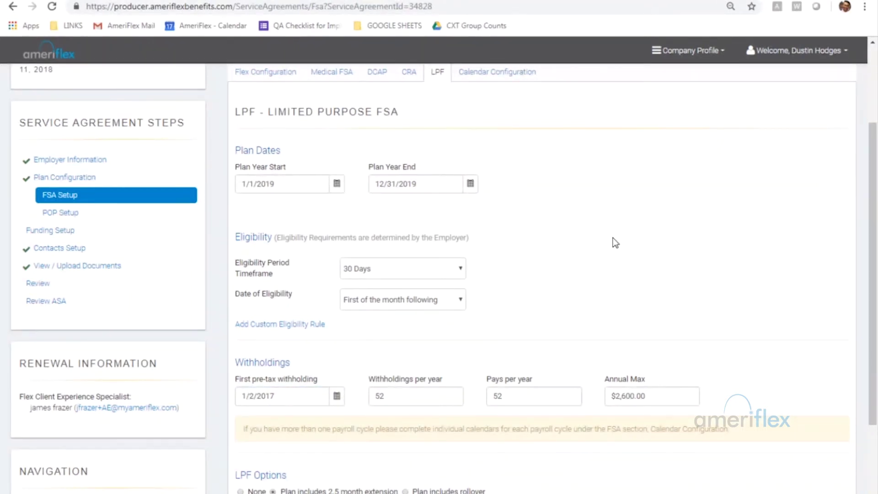
click(500, 76)
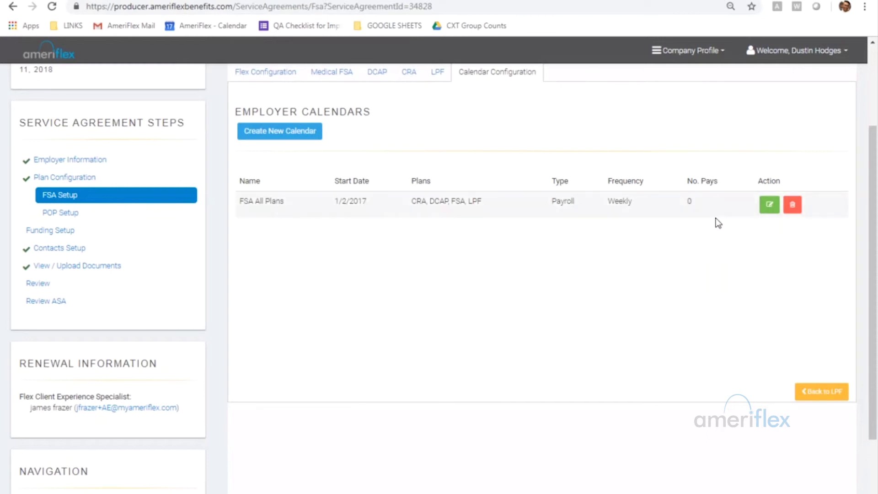
Inspect the FSA All Plans calendar details without changes, then proceed to the POP plan setup.
click(768, 206)
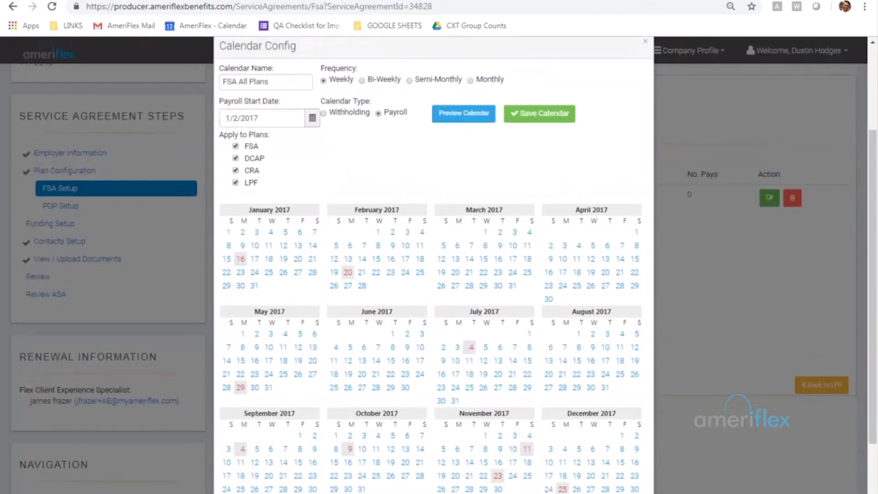
click(292, 86)
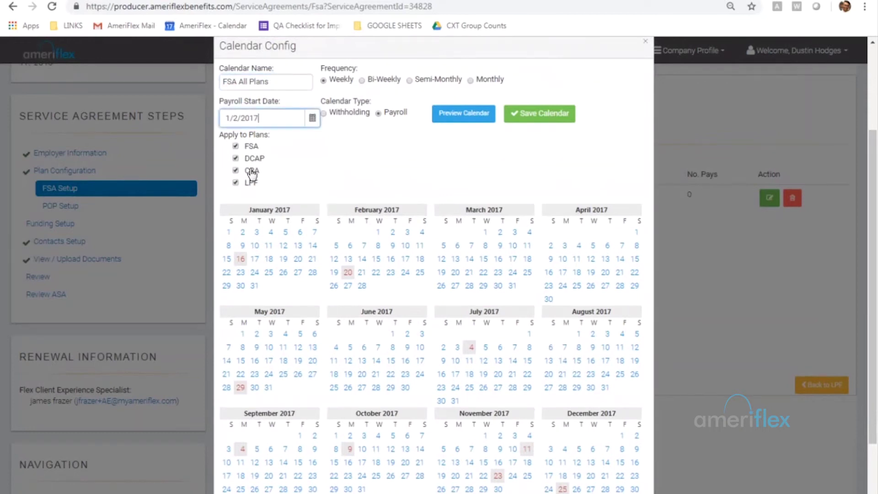
key(Return)
scroll(771, 400, down, 3)
click(791, 431)
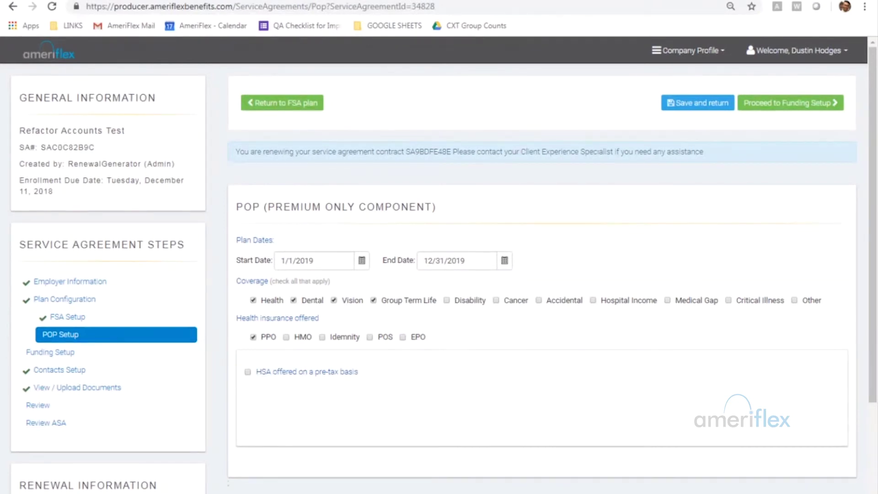
click(790, 102)
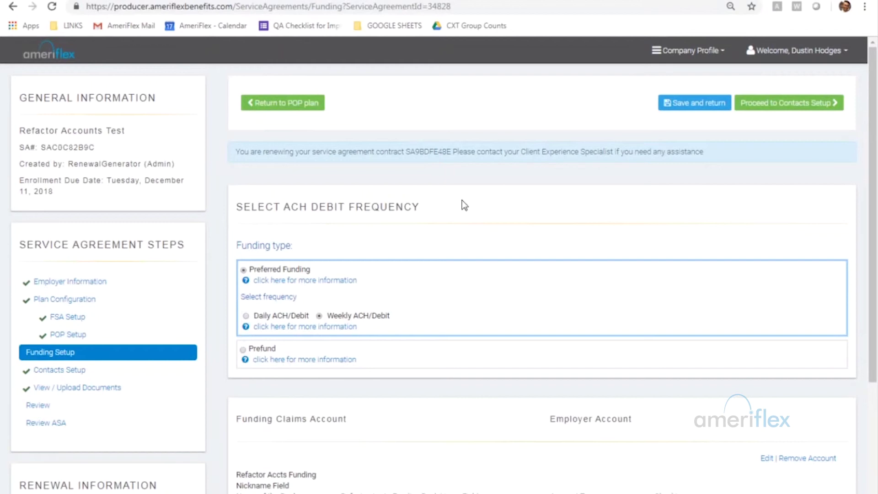
click(243, 350)
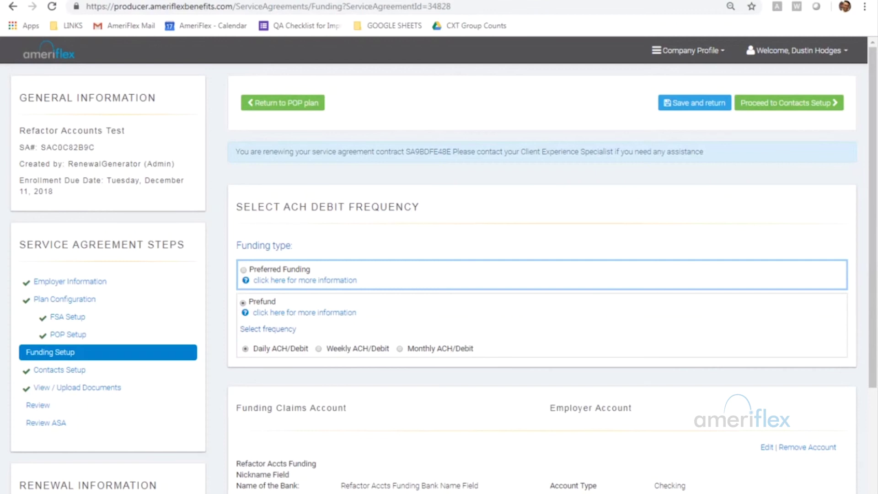
click(243, 270)
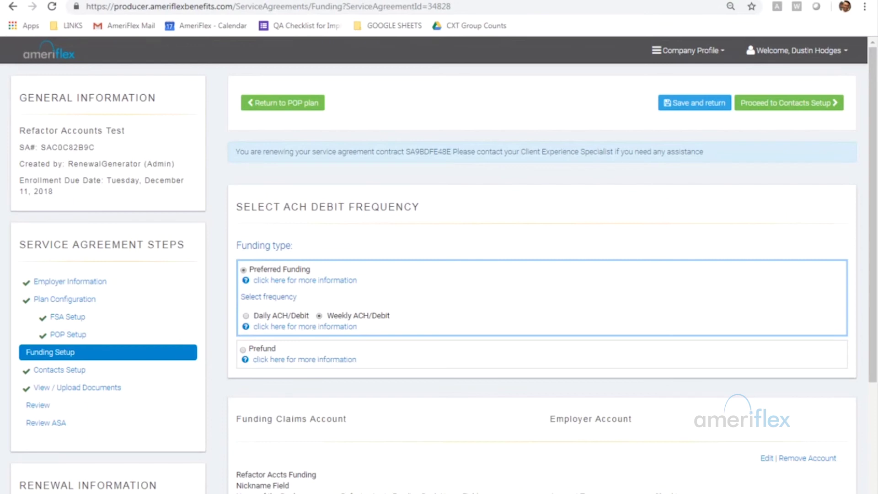
scroll(531, 380, down, 4)
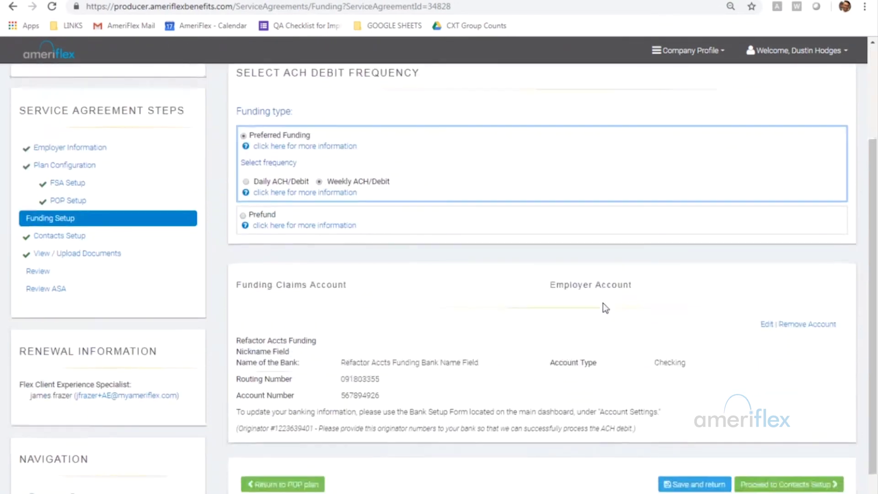
scroll(602, 305, up, 4)
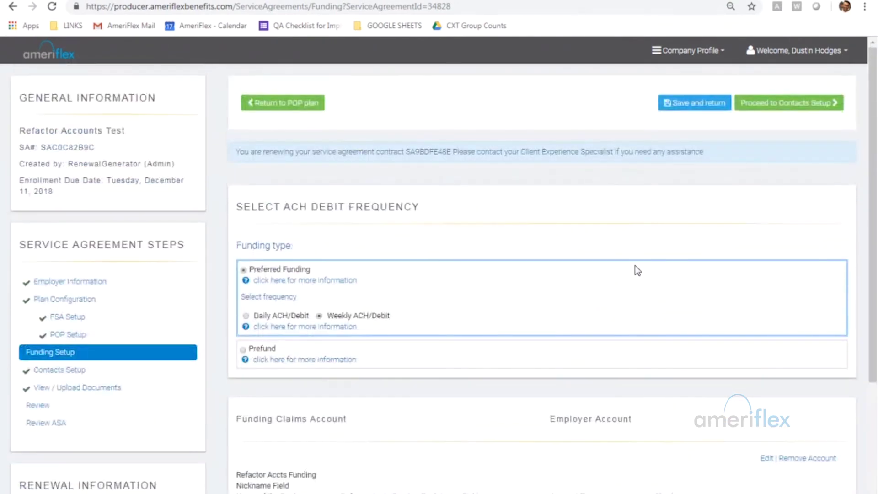
scroll(638, 269, down, 4)
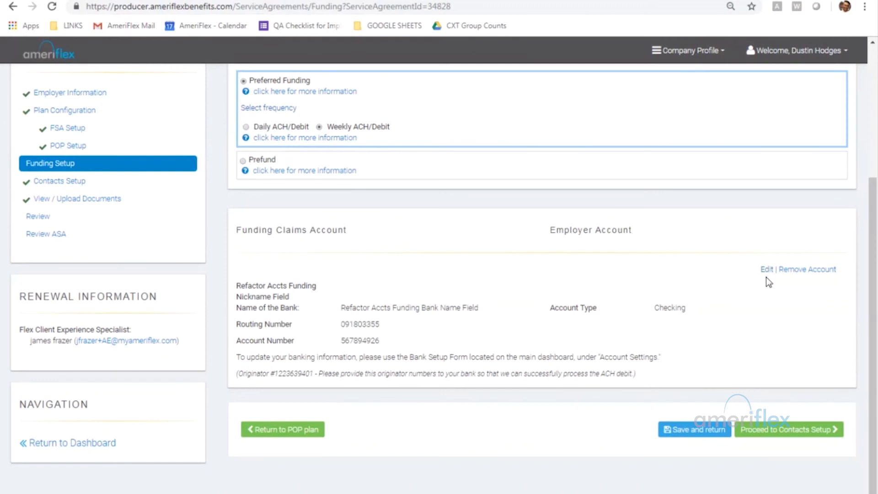
Make the funding bank account editable, then proceed to Contacts Setup.
click(765, 270)
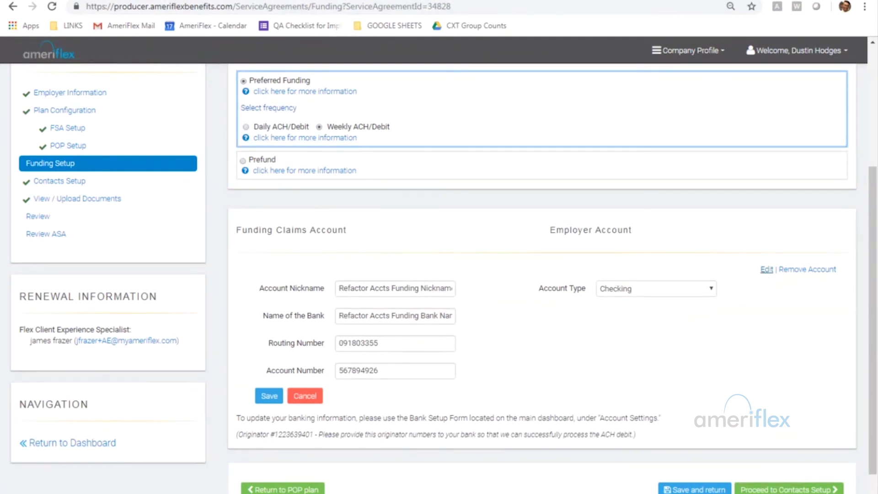
scroll(542, 247, up, 4)
click(823, 101)
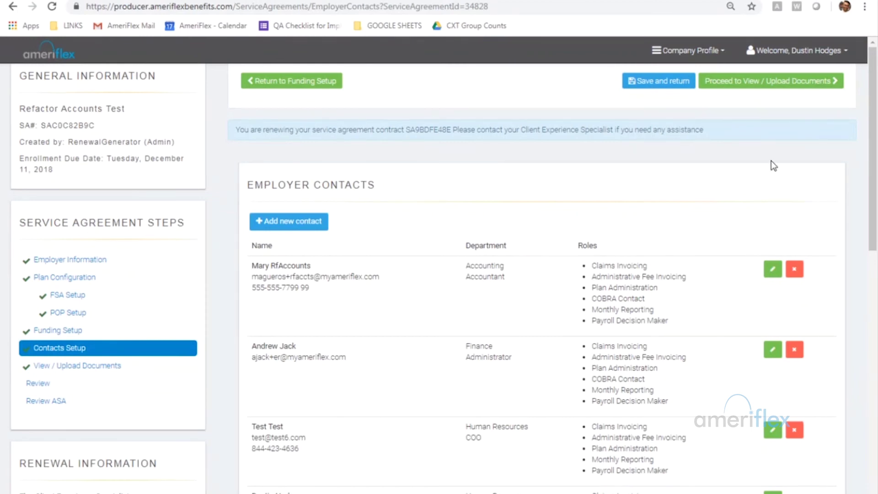
Look over the employer contacts and outside plan representatives, then proceed to View / Upload Documents.
scroll(773, 155, down, 10)
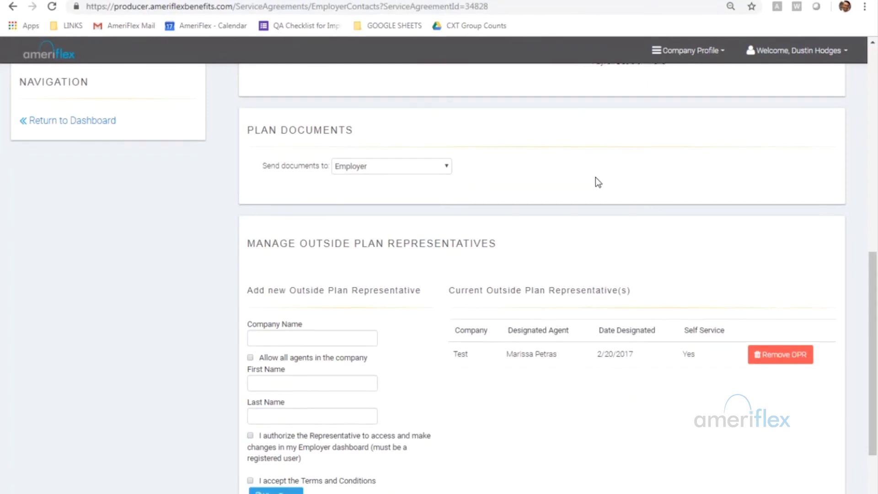
scroll(595, 177, down, 3)
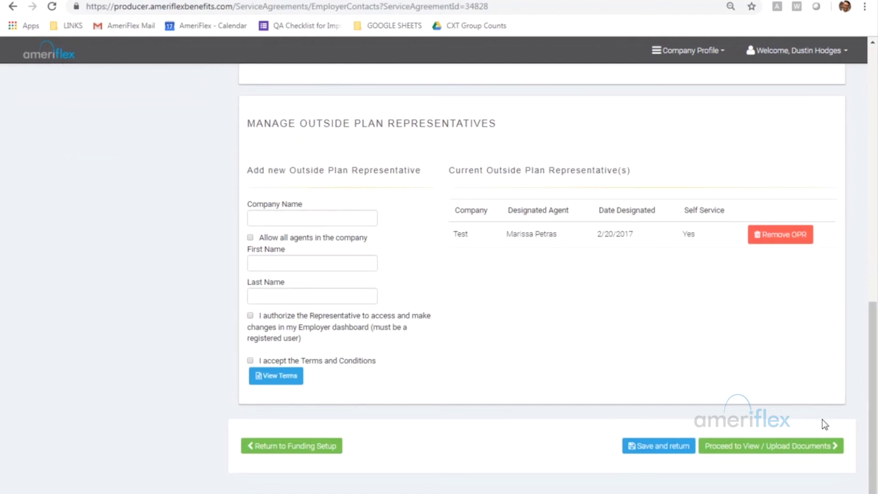
click(829, 453)
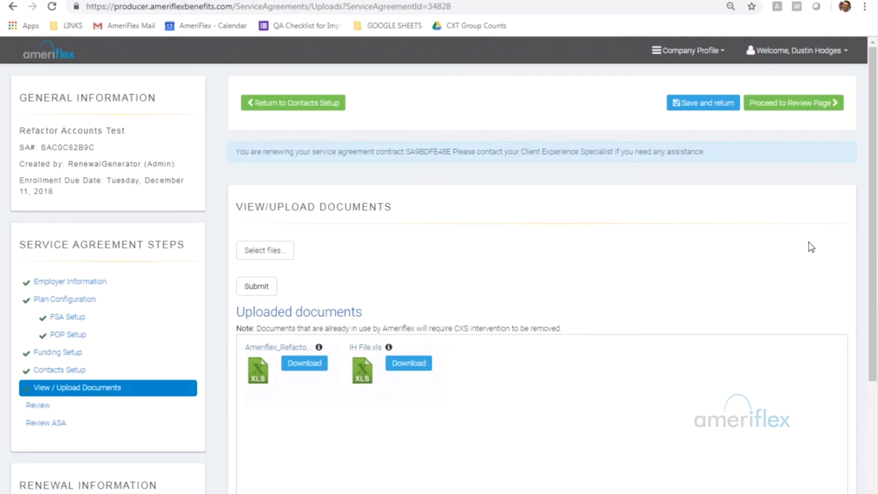
Keep the two uploaded XLS files unchanged and proceed to the Review Page.
scroll(808, 242, down, 3)
scroll(802, 246, up, 1)
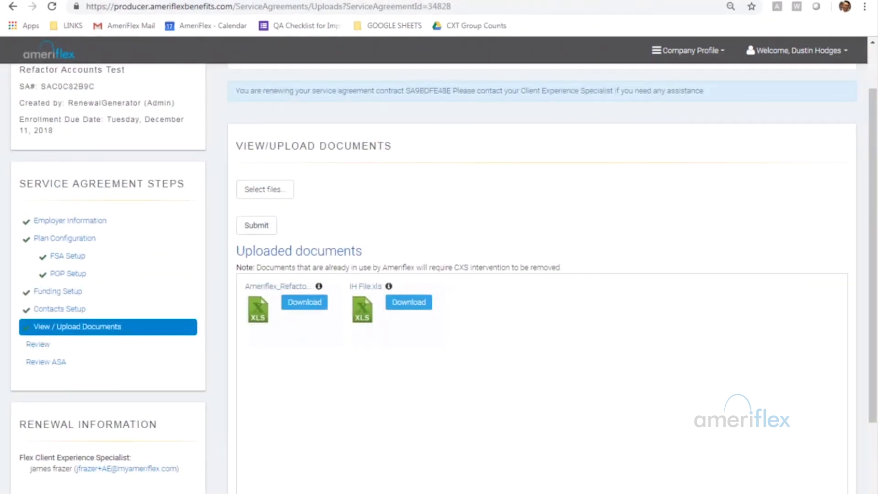
scroll(802, 246, up, 1)
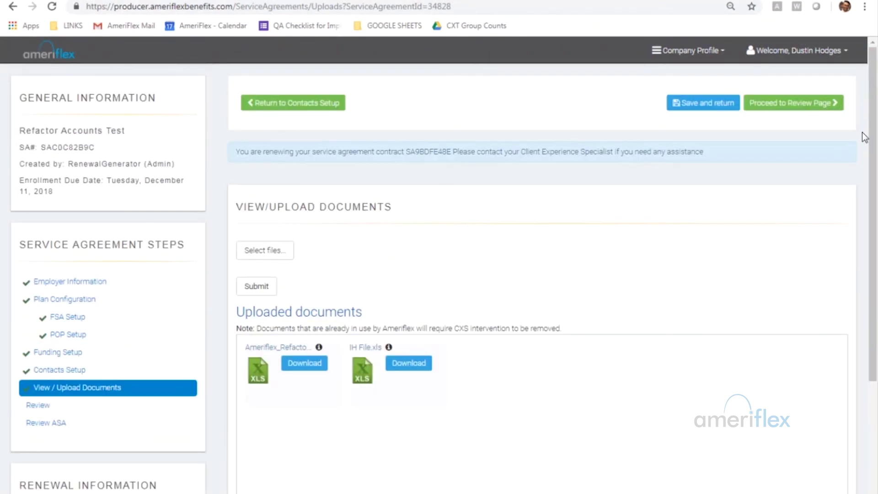
click(820, 105)
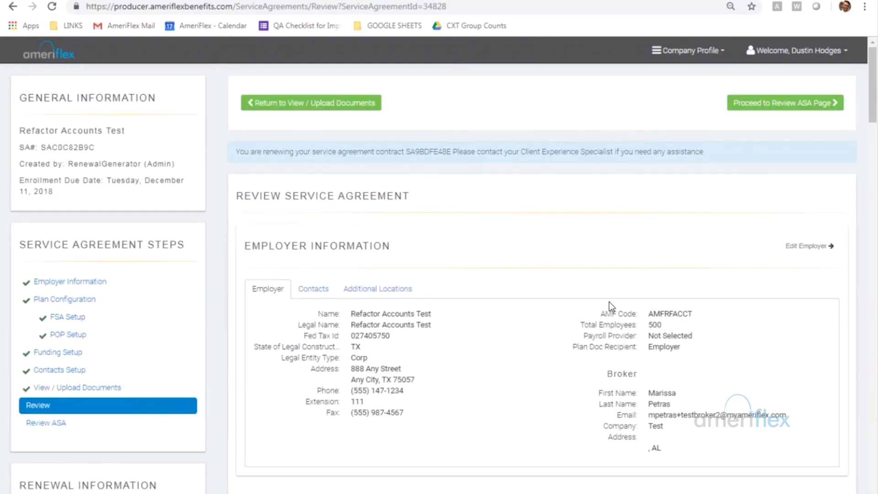
Read through the service agreement summary to the bottom and proceed to the ASA review page.
scroll(609, 303, down, 1)
scroll(611, 299, down, 3)
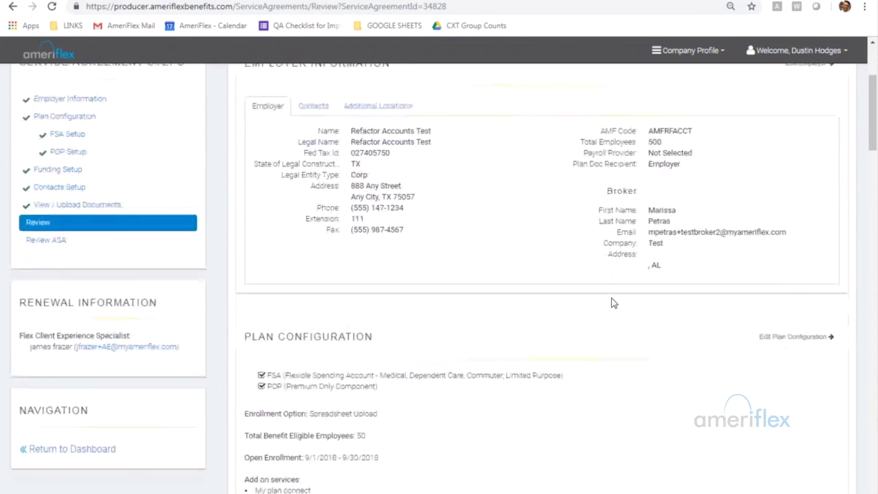
scroll(611, 298, down, 20)
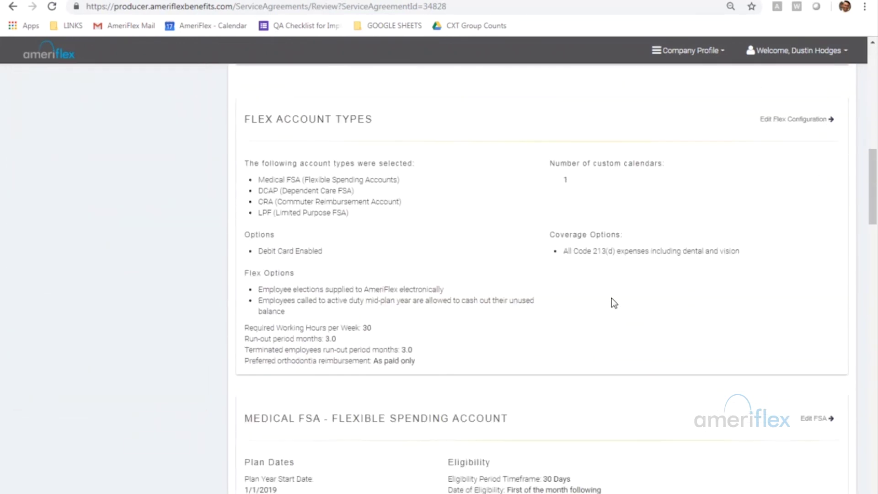
scroll(746, 380, down, 7)
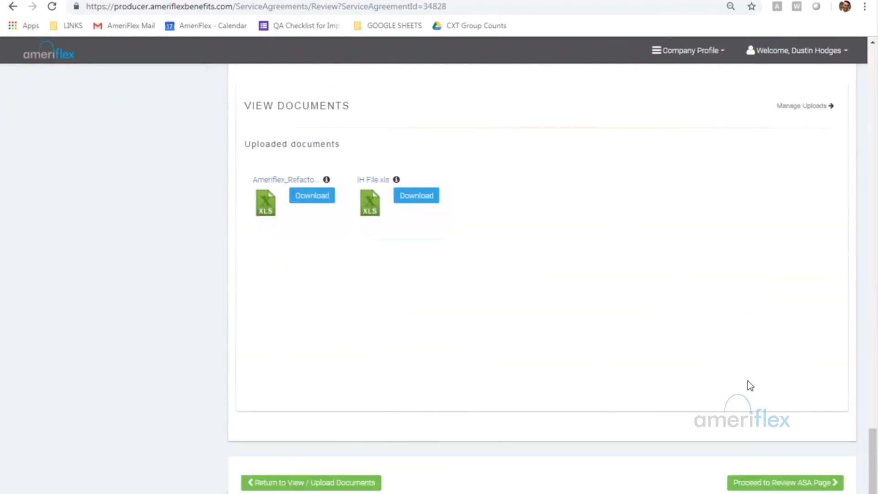
click(827, 431)
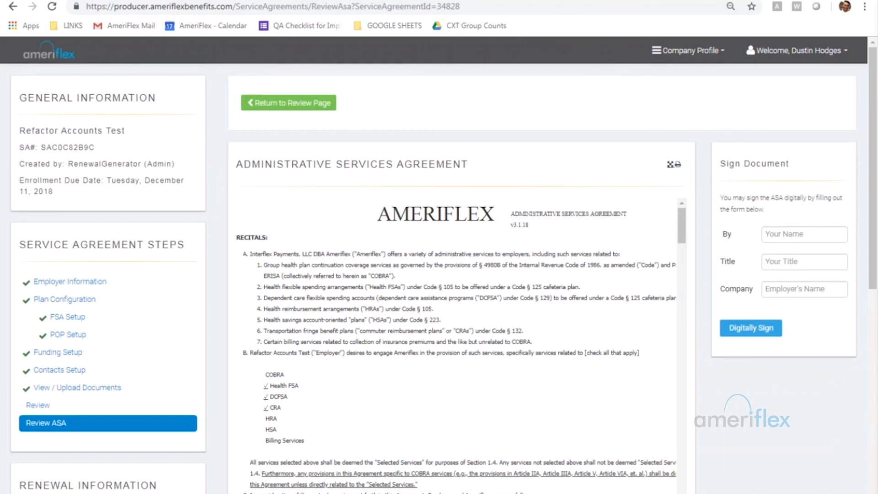
click(670, 165)
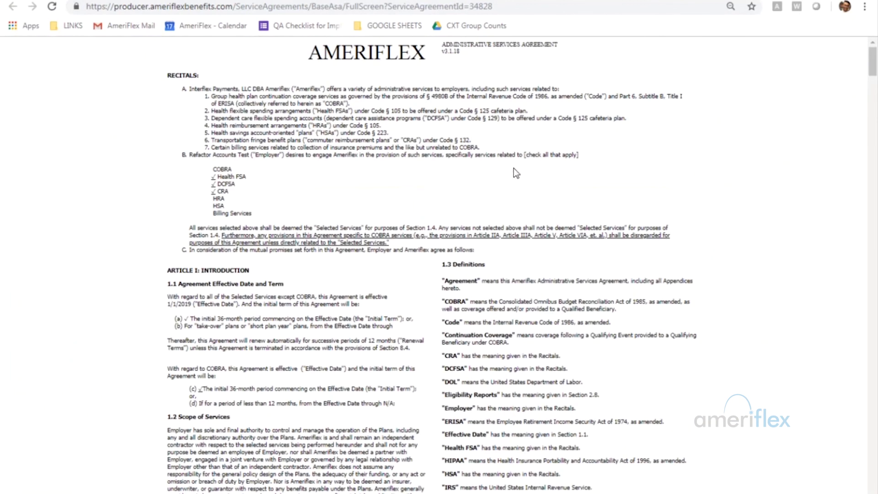
key(ctrl+w)
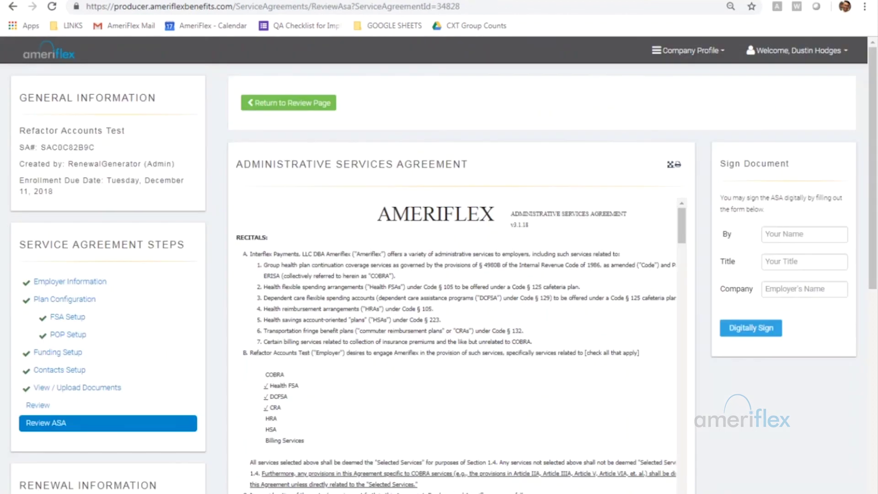